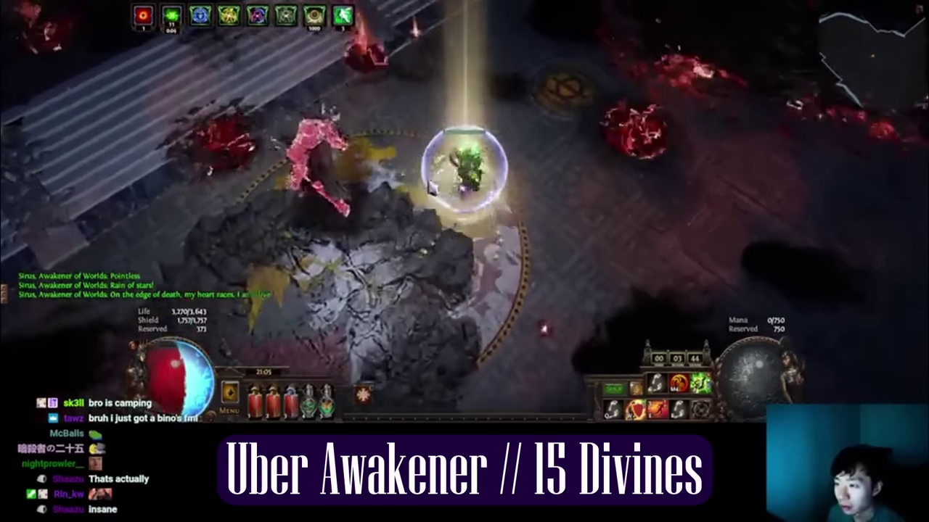
left_click(422, 211)
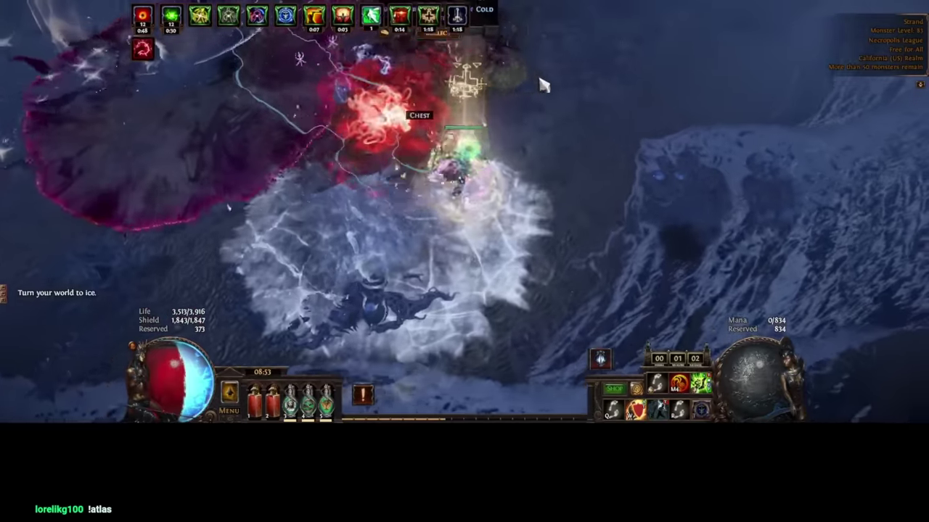
- Move through the opening stretch of the Strand map and its first breach, killing the monsters met there
mouse_move(544, 85)
left_mouse_down()
mouse_move(601, 99)
mouse_move(612, 80)
mouse_move(592, 40)
mouse_move(503, 70)
mouse_move(736, 243)
mouse_move(695, 342)
mouse_move(491, 407)
mouse_move(540, 346)
left_mouse_up()
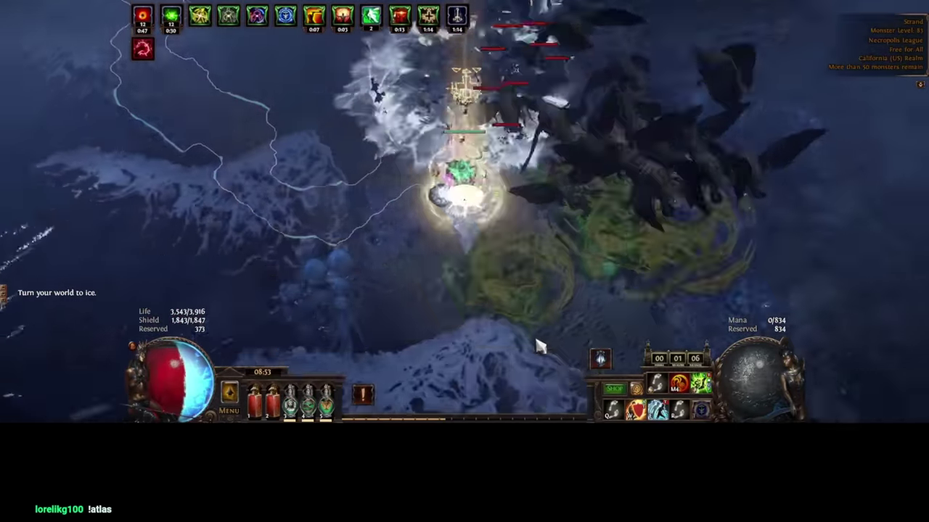
left_click_drag(290, 46, 290, 49)
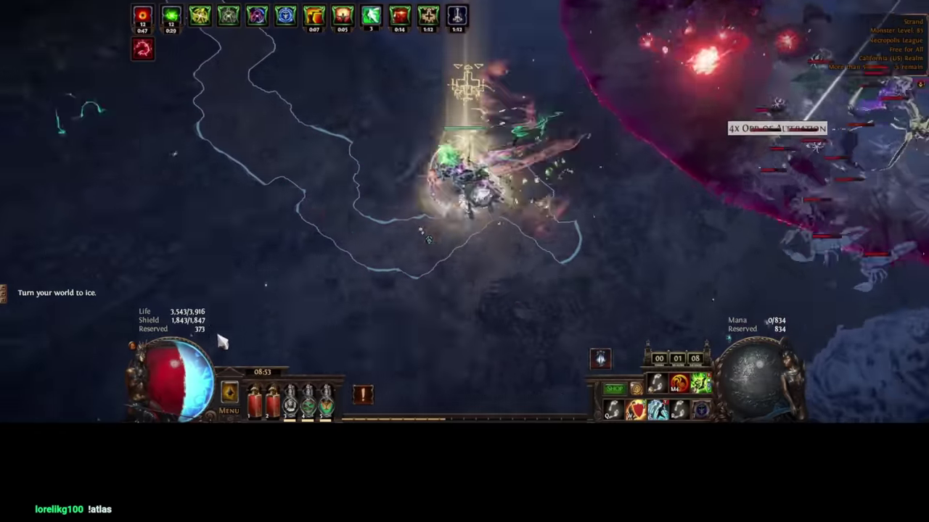
mouse_move(218, 335)
left_mouse_down()
mouse_move(253, 321)
mouse_move(284, 181)
left_mouse_up()
mouse_move(395, 202)
left_mouse_down()
mouse_move(456, 207)
mouse_move(444, 216)
left_mouse_up()
left_click_drag(361, 223, 276, 144)
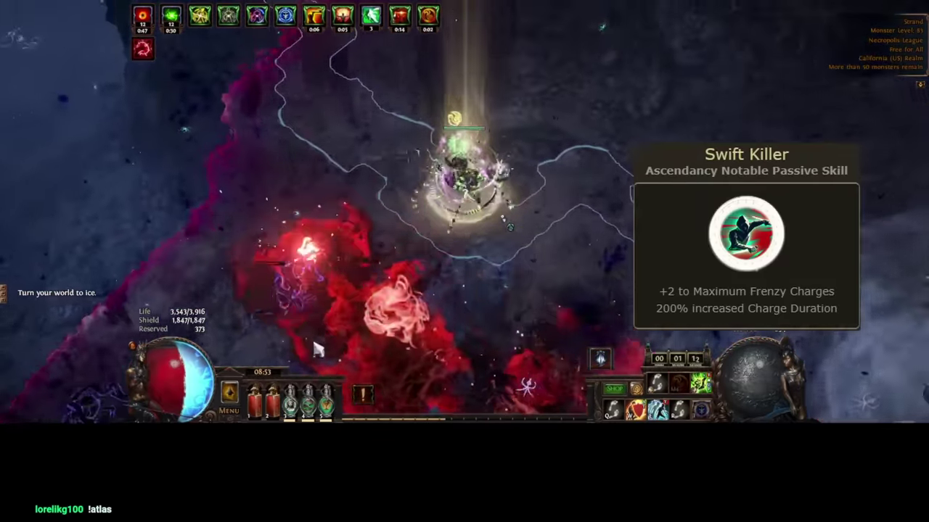
mouse_move(318, 349)
left_mouse_down()
mouse_move(373, 367)
mouse_move(505, 332)
left_mouse_up()
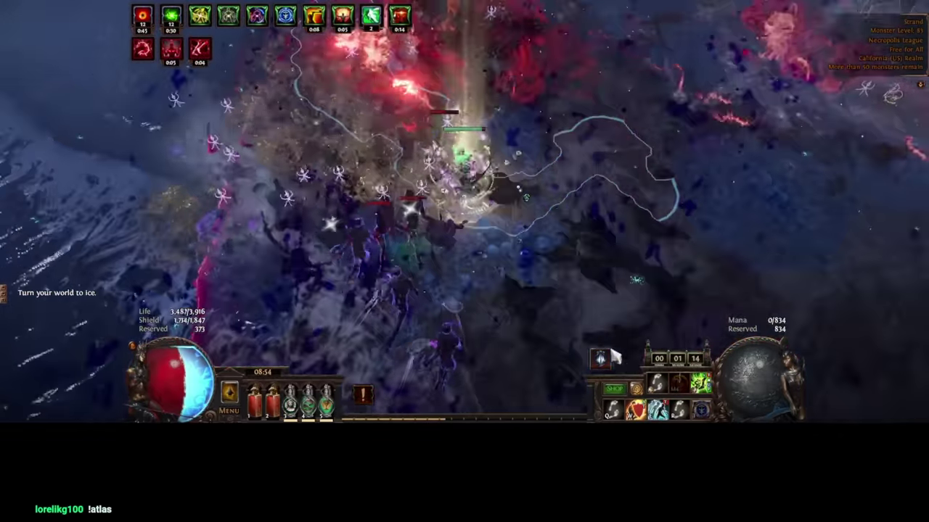
key("e")
mouse_move(612, 351)
left_mouse_down()
mouse_move(611, 312)
mouse_move(672, 89)
left_mouse_up()
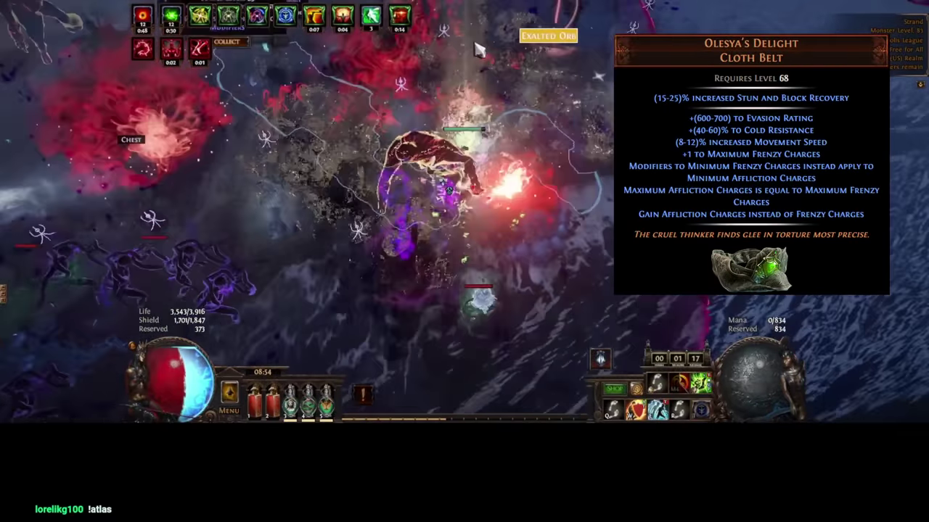
- Pick up the Exalted Orb dropped in the breach and move on to the surrounding monsters
left_click_drag(479, 50, 572, 180)
left_click(500, 175)
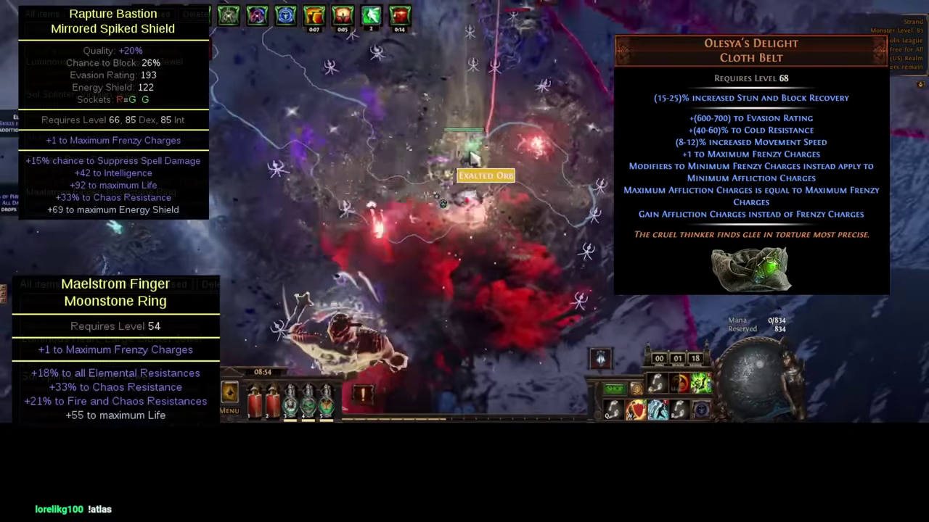
left_click_drag(537, 137, 333, 194)
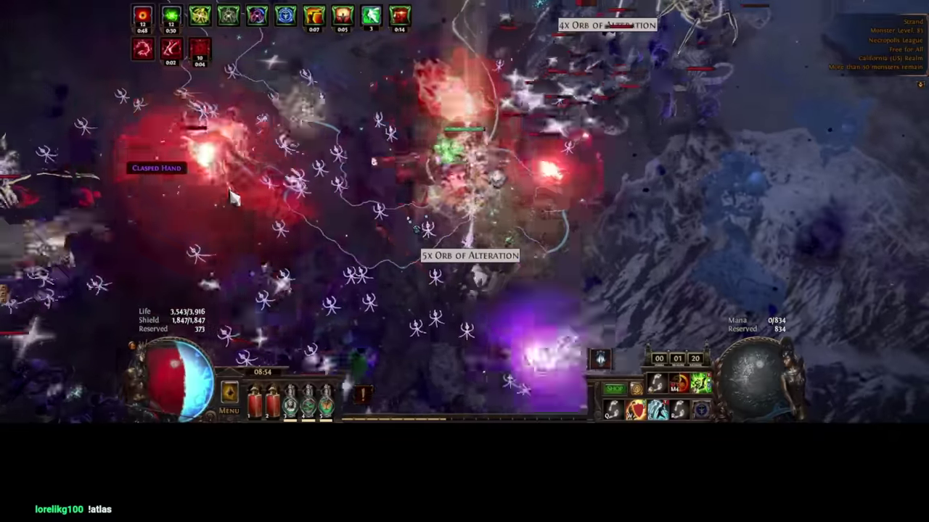
- Kill the breach monsters around the Splinter of Chayula drops while staying inside the expanding breach
mouse_move(234, 197)
left_mouse_down()
mouse_move(753, 93)
mouse_move(714, 74)
mouse_move(718, 86)
left_mouse_up()
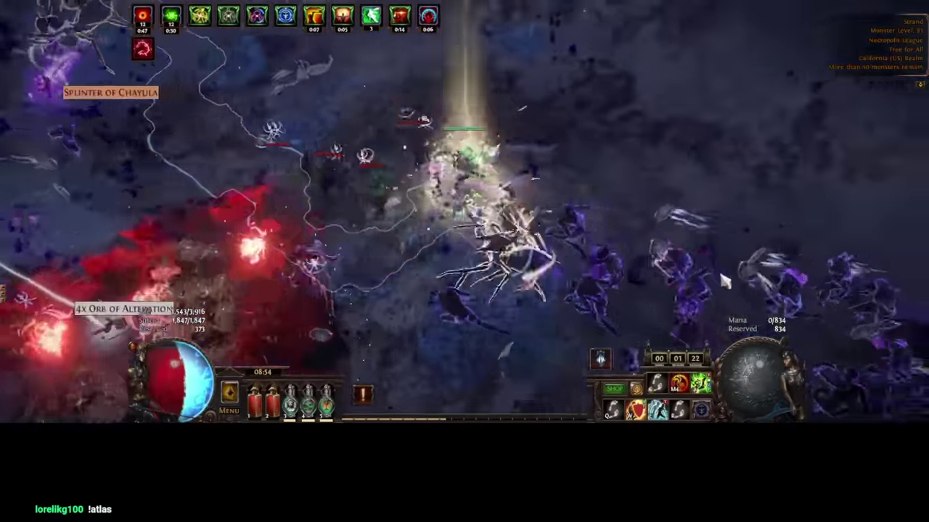
key("e")
mouse_move(725, 282)
left_mouse_down()
mouse_move(442, 354)
mouse_move(475, 342)
left_mouse_up()
key("e")
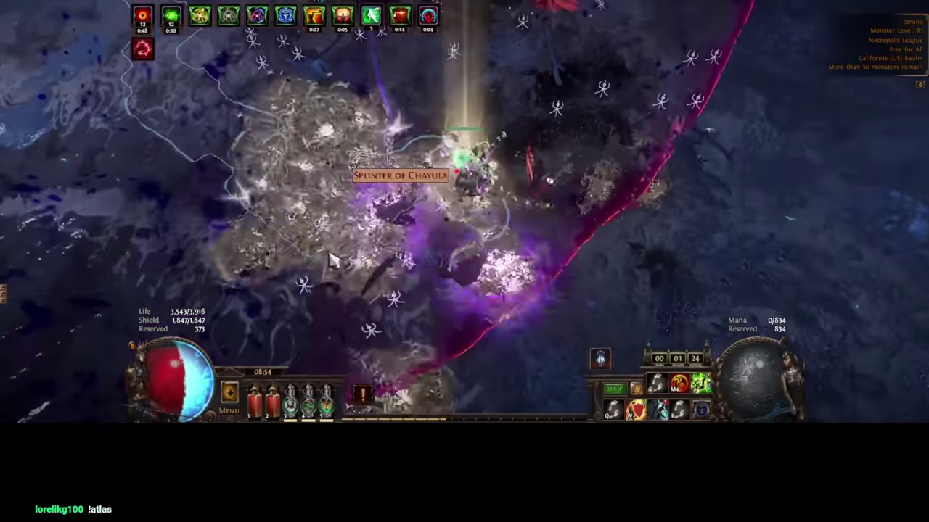
left_click_drag(329, 254, 384, 7)
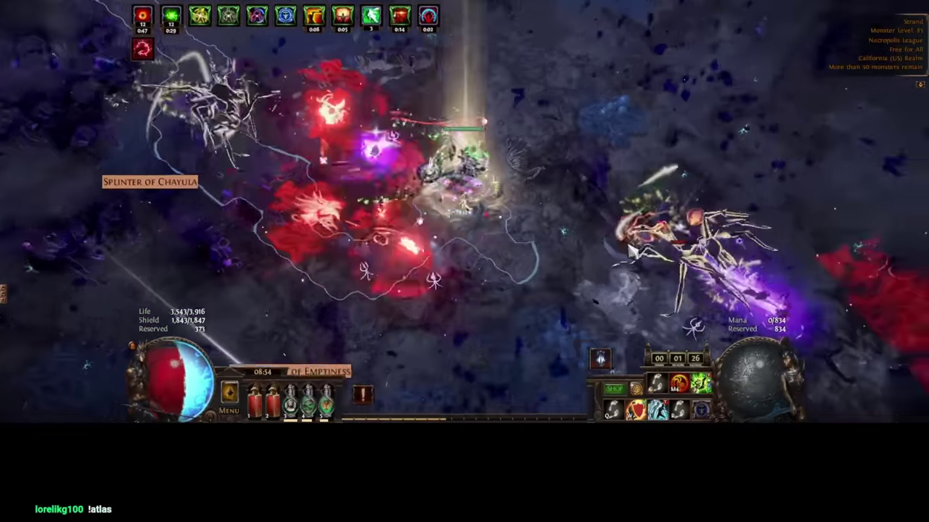
key("e")
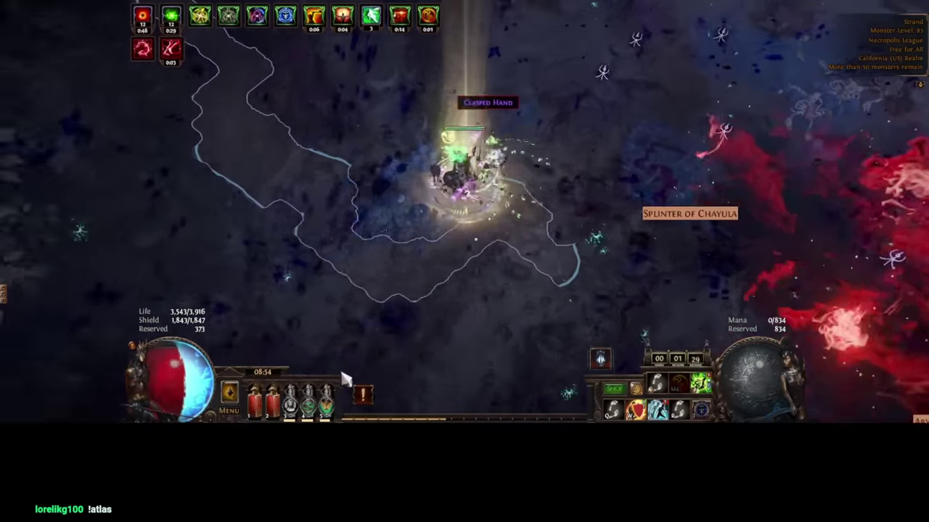
- Move on from the Clasped Hand chest and fight through the next monster packs in Strand
mouse_move(341, 379)
left_mouse_down()
mouse_move(441, 394)
mouse_move(266, 318)
mouse_move(398, 273)
left_mouse_up()
key("e")
mouse_move(322, 278)
left_mouse_down()
mouse_move(288, 95)
mouse_move(385, 160)
mouse_move(534, 62)
left_mouse_up()
key("e")
key("e")
mouse_move(535, 282)
left_mouse_down()
mouse_move(453, 388)
mouse_move(564, 343)
mouse_move(434, 266)
mouse_move(666, 206)
left_mouse_up()
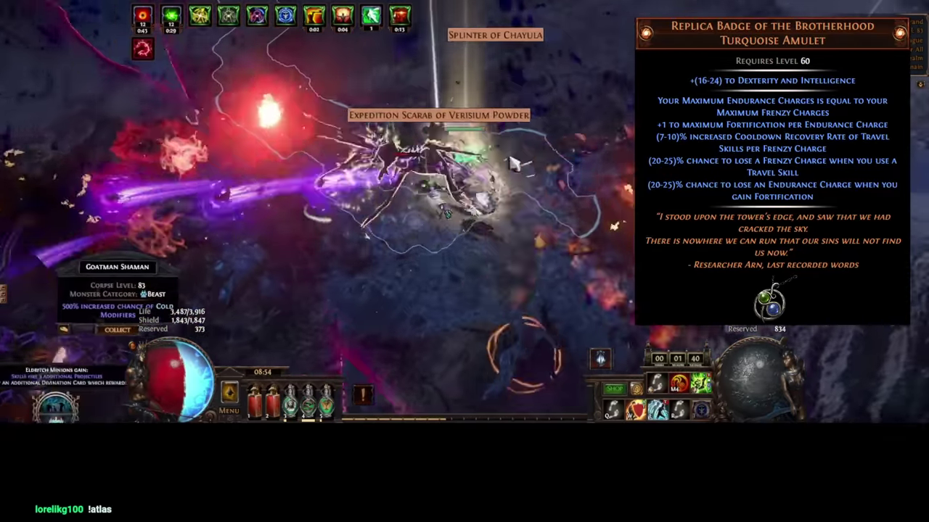
- Use the flask in slot 3 and travel along the Strand coast to the next unopened breach
key("3")
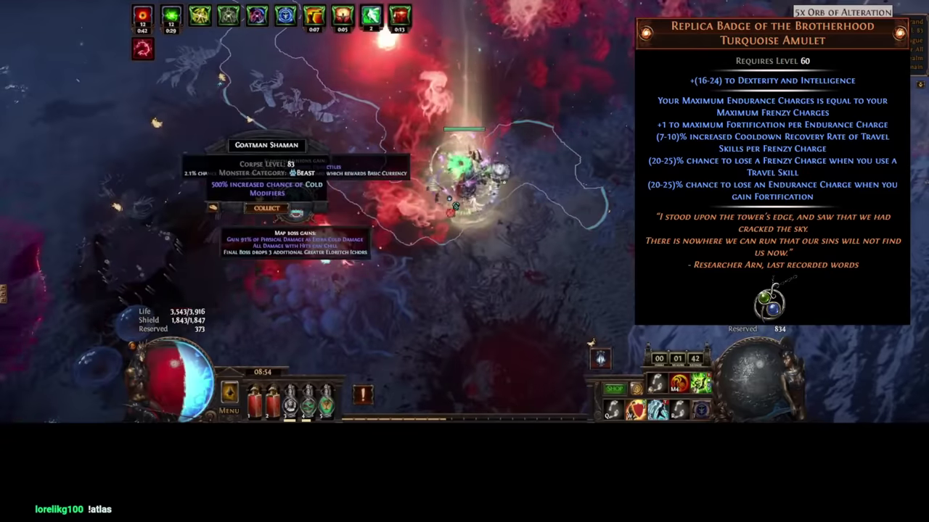
key("e")
mouse_move(547, 166)
left_mouse_down()
mouse_move(545, 109)
mouse_move(664, 357)
mouse_move(624, 103)
mouse_move(550, 89)
left_mouse_up()
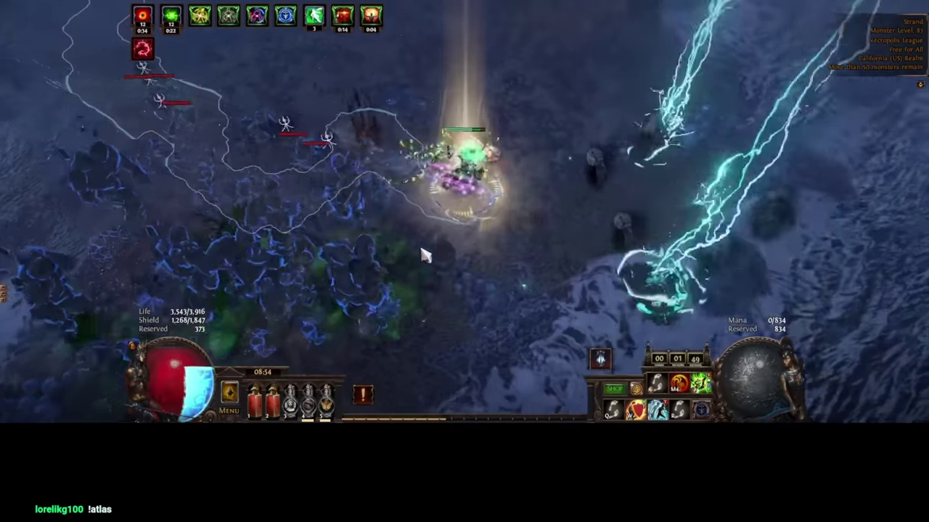
mouse_move(425, 255)
left_mouse_down()
mouse_move(367, 232)
mouse_move(476, 150)
mouse_move(585, 48)
mouse_move(620, 55)
mouse_move(563, 93)
left_mouse_up()
key("e")
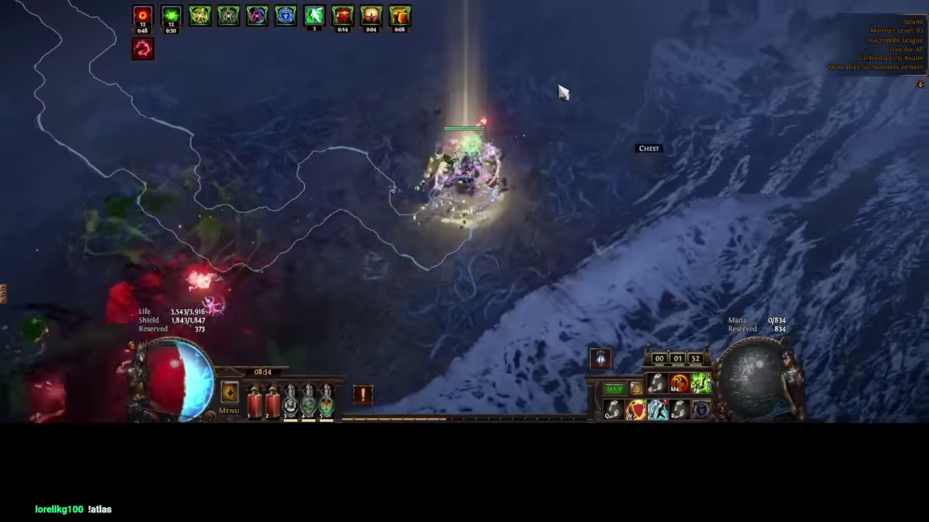
mouse_move(551, 29)
left_mouse_down()
mouse_move(676, 281)
mouse_move(634, 80)
left_mouse_up()
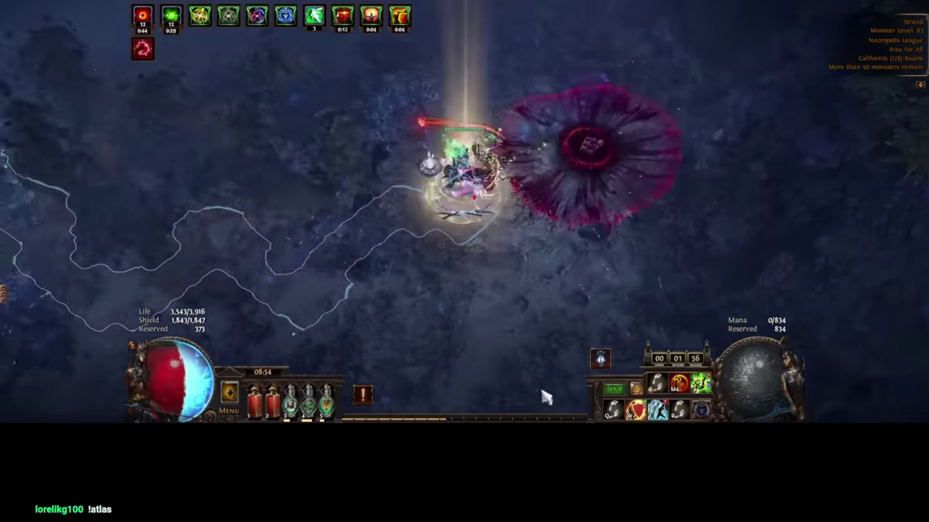
- Open the next breach and kill the monster packs that emerge inside it
key("e")
mouse_move(546, 396)
left_mouse_down()
mouse_move(723, 326)
mouse_move(541, 346)
mouse_move(643, 220)
mouse_move(426, 254)
left_mouse_up()
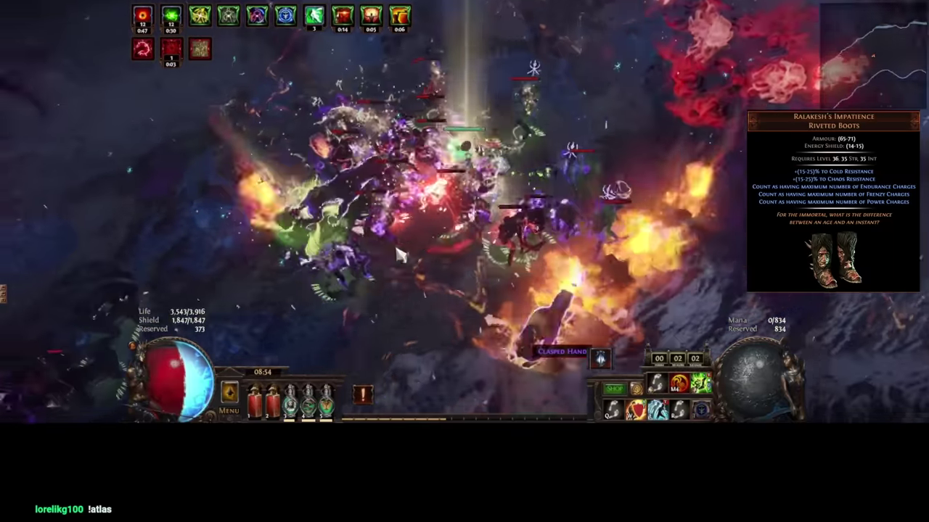
left_click_drag(398, 254, 562, 251)
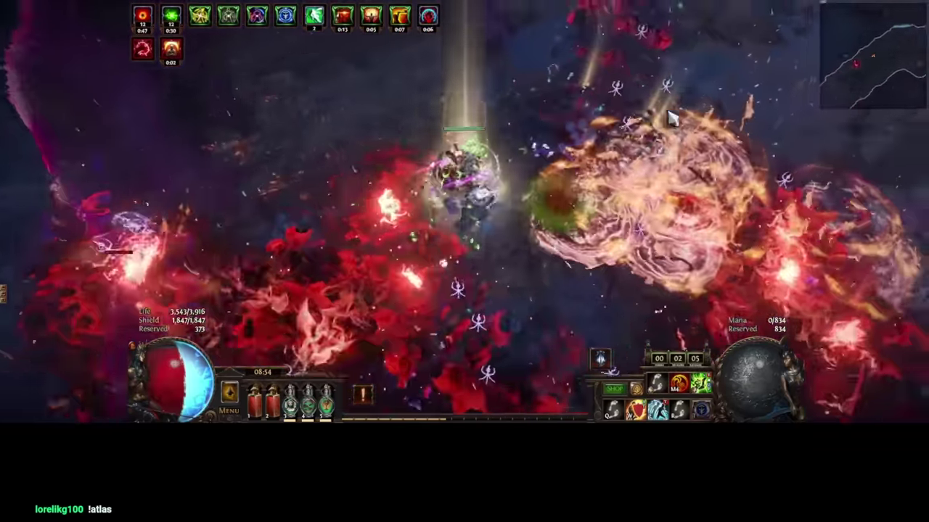
left_click_drag(673, 118, 616, 197)
key("e")
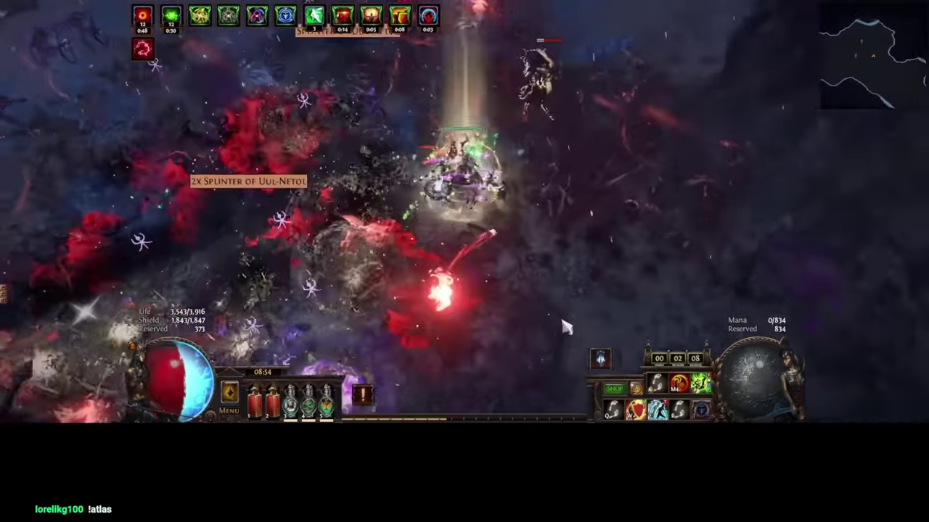
- Move past the Splinter of Uul-Netol drops and fight the breachlord Xoph, Dark Embers
mouse_move(566, 328)
left_mouse_down()
mouse_move(560, 392)
mouse_move(643, 303)
mouse_move(659, 257)
mouse_move(560, 386)
mouse_move(592, 353)
mouse_move(572, 353)
mouse_move(609, 328)
mouse_move(649, 280)
mouse_move(645, 251)
mouse_move(534, 144)
mouse_move(335, 105)
mouse_move(162, 98)
mouse_move(301, 53)
mouse_move(314, 107)
left_mouse_up()
key("e")
key("e")
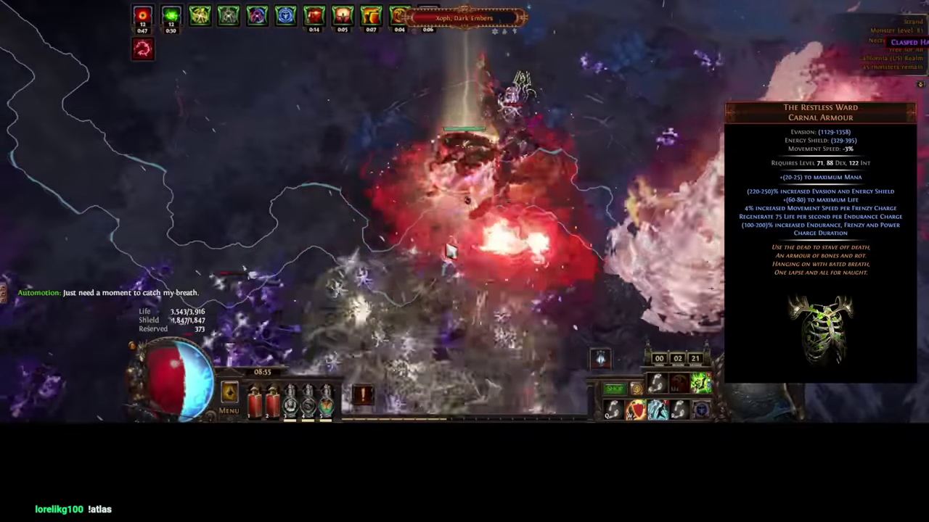
key("e")
mouse_move(451, 251)
left_mouse_down()
mouse_move(307, 290)
mouse_move(432, 257)
left_mouse_up()
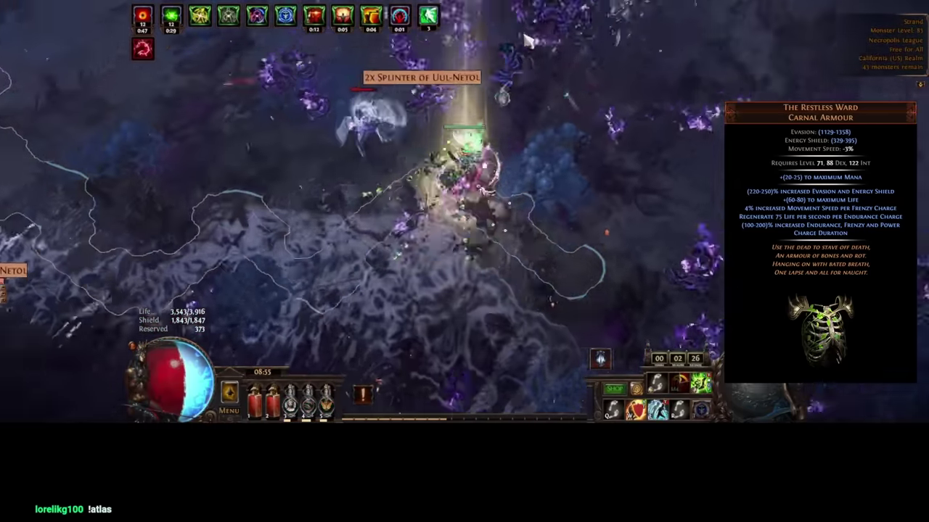
- Fight through the breach monsters and collect the Blessed Orb
key("e")
key("e")
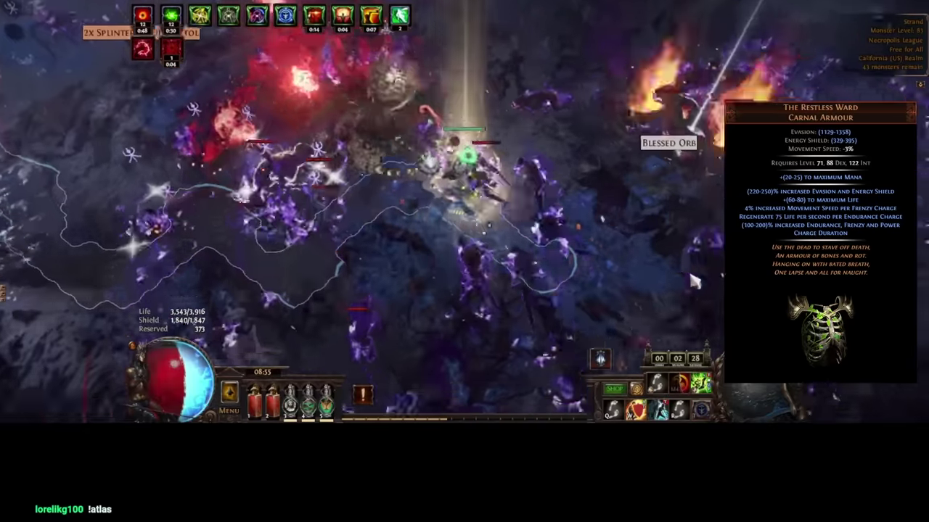
left_click(665, 143)
key("e")
- Keep clearing the Strand breaches past the Golden Mask drop, using the flasks in slots 1 and 2
mouse_move(513, 402)
left_mouse_down()
mouse_move(659, 338)
mouse_move(605, 353)
mouse_move(658, 192)
mouse_move(637, 152)
mouse_move(573, 292)
mouse_move(464, 373)
mouse_move(397, 189)
mouse_move(527, 187)
mouse_move(482, 129)
mouse_move(491, 176)
mouse_move(405, 166)
mouse_move(225, 181)
mouse_move(497, 258)
left_mouse_up()
key("e")
key("e")
key("1")
key("2")
key("1")
key("2")
key("e")
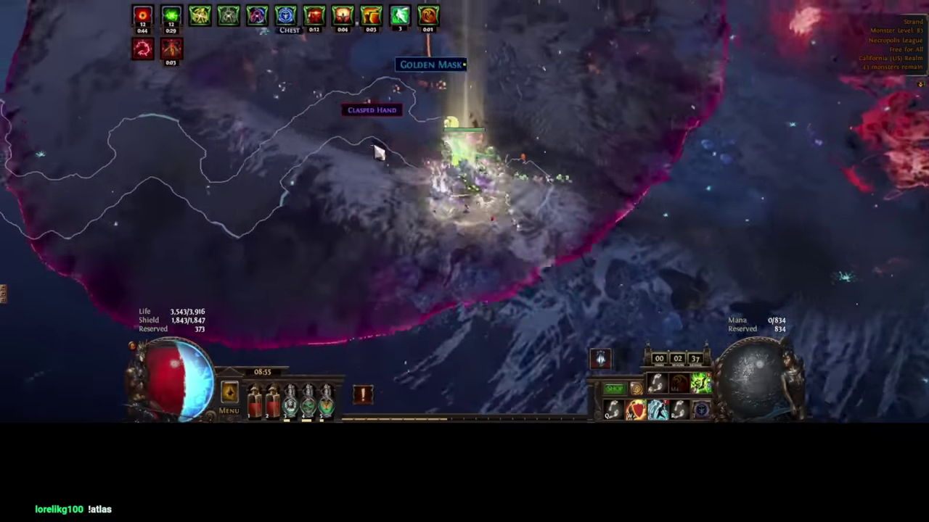
mouse_move(375, 147)
left_mouse_down()
mouse_move(696, 349)
mouse_move(530, 234)
left_mouse_up()
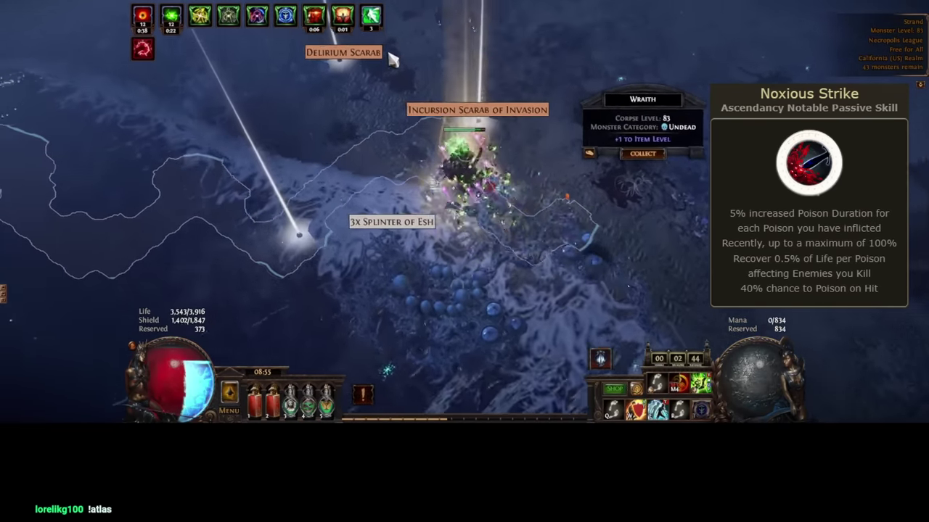
- Move past the dropped scarabs and pick up the Strand Map
mouse_move(392, 61)
left_mouse_down()
mouse_move(423, 86)
mouse_move(235, 213)
left_mouse_up()
left_click(413, 178)
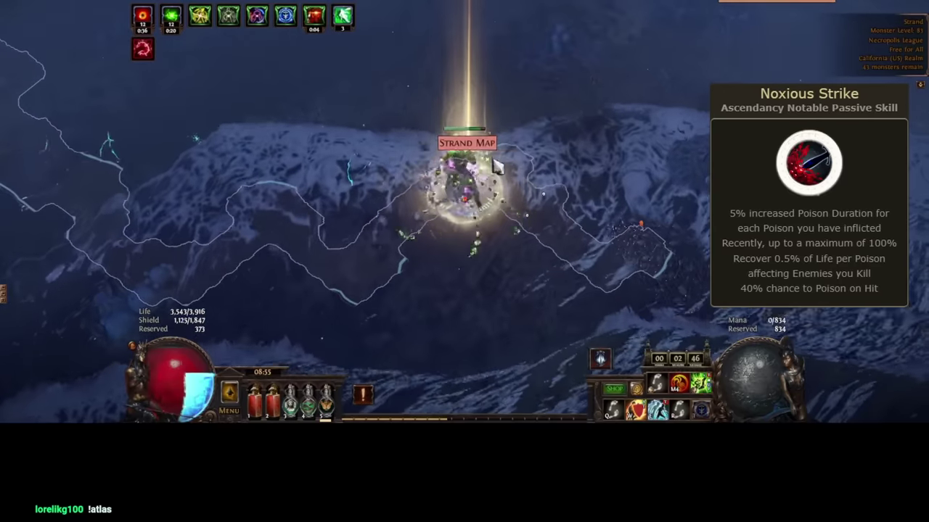
left_click(460, 143)
- Advance into the following breach and attack the monsters spawning in it
key("w")
key("w")
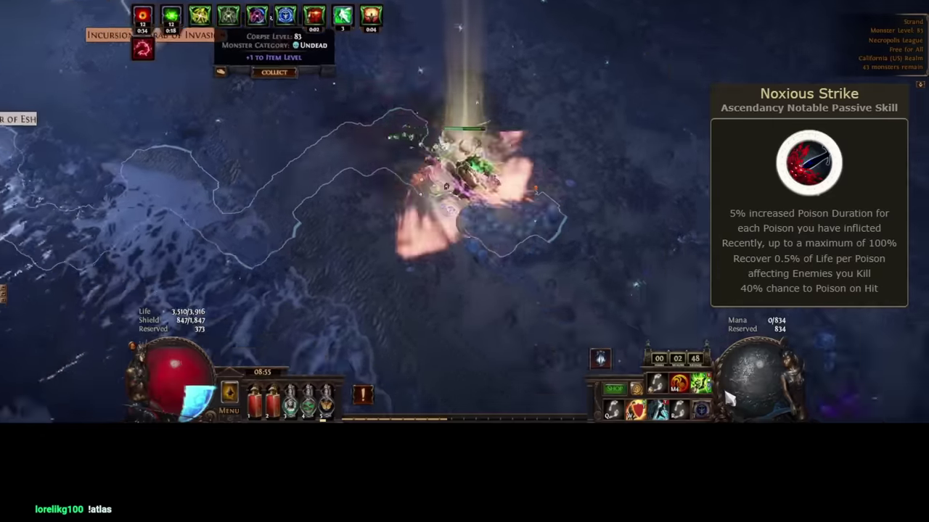
key("w")
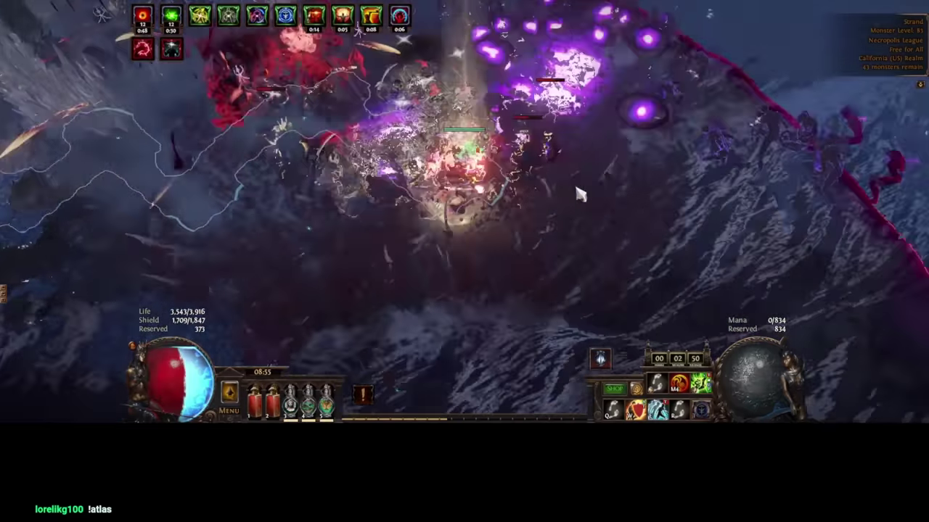
key("w")
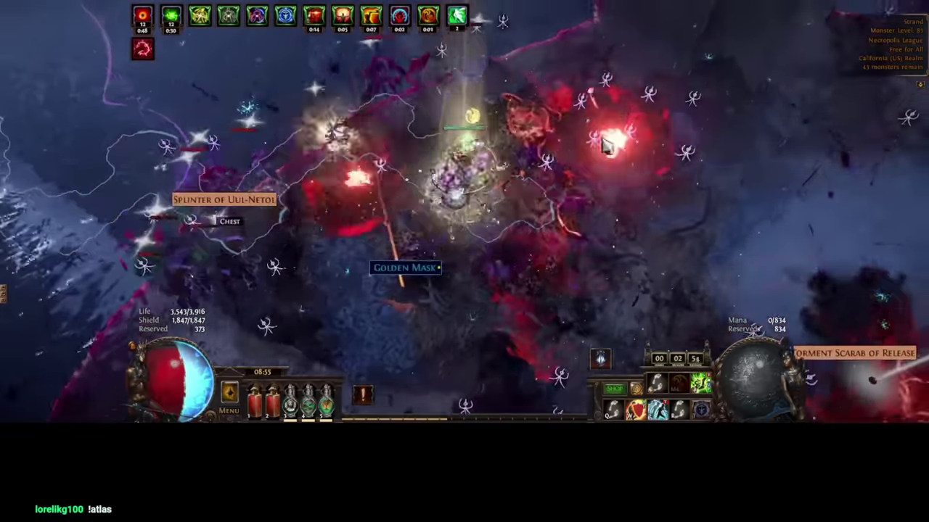
- Kill the monsters along the breach's edge and pick up the Splinter of Uul-Netol beside the chest
mouse_move(606, 145)
left_mouse_down()
mouse_move(730, 271)
mouse_move(663, 166)
mouse_move(635, 183)
left_mouse_up()
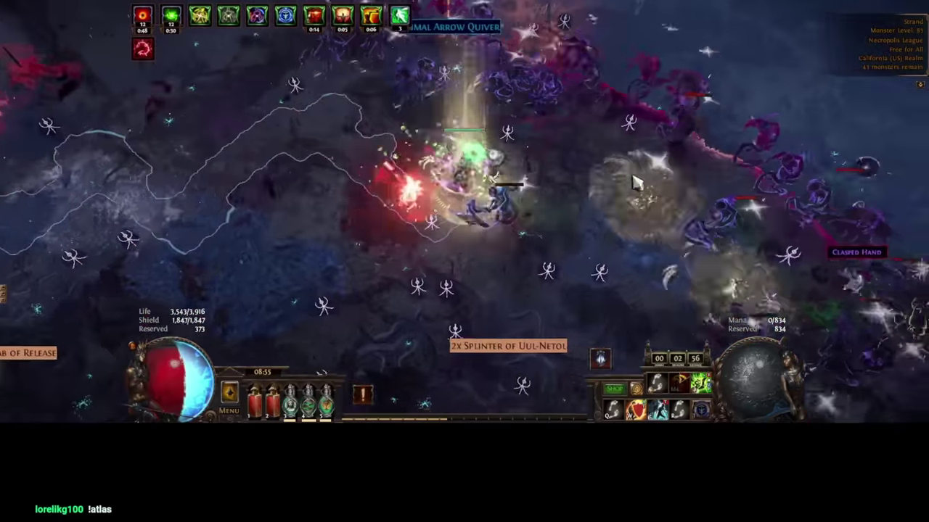
key("w")
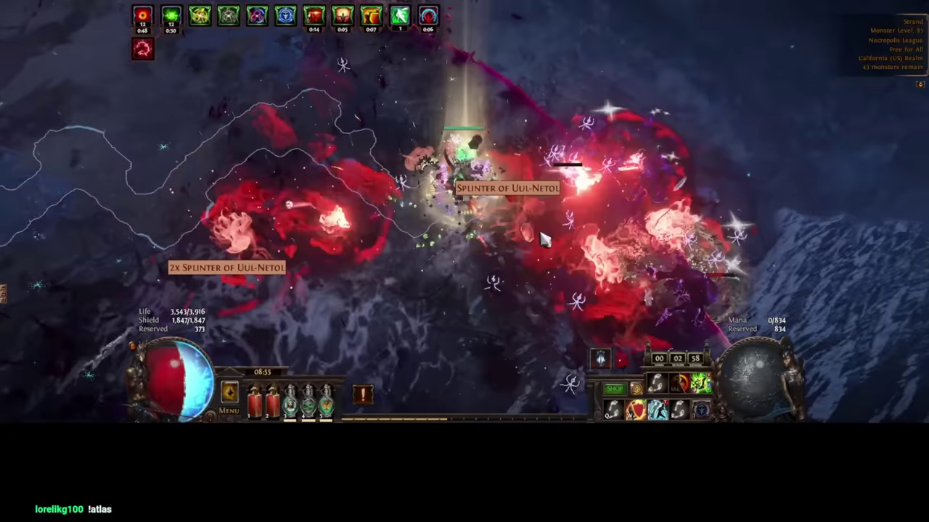
key("w")
key("e")
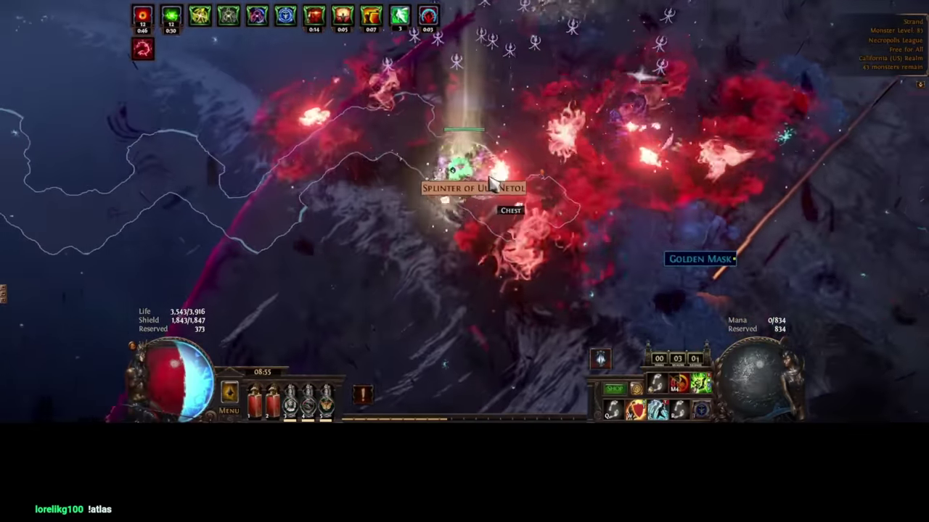
left_click(493, 185)
- Attack the breach monsters around the dropped Cartographer's Chisels, Splinters of Uul-Netol and Primal Arrow Quiver
key("e")
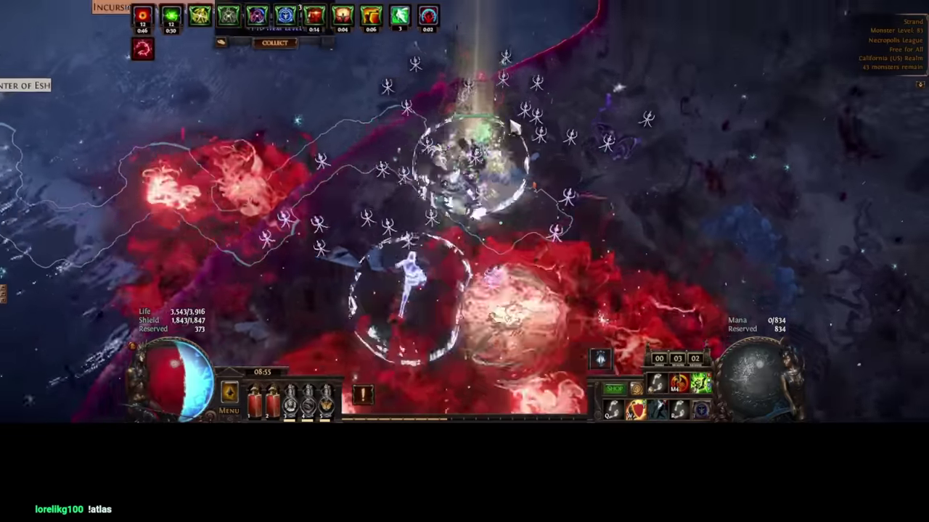
key("w")
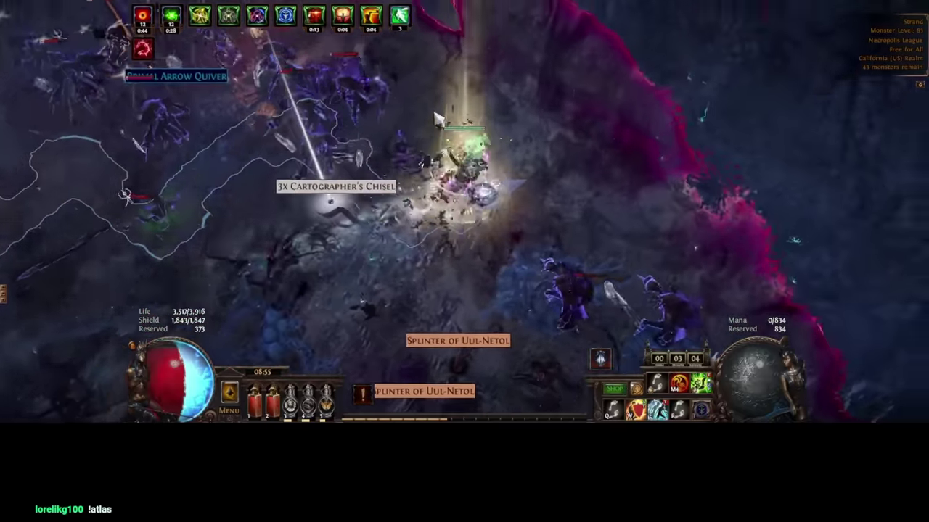
key("e")
key("w")
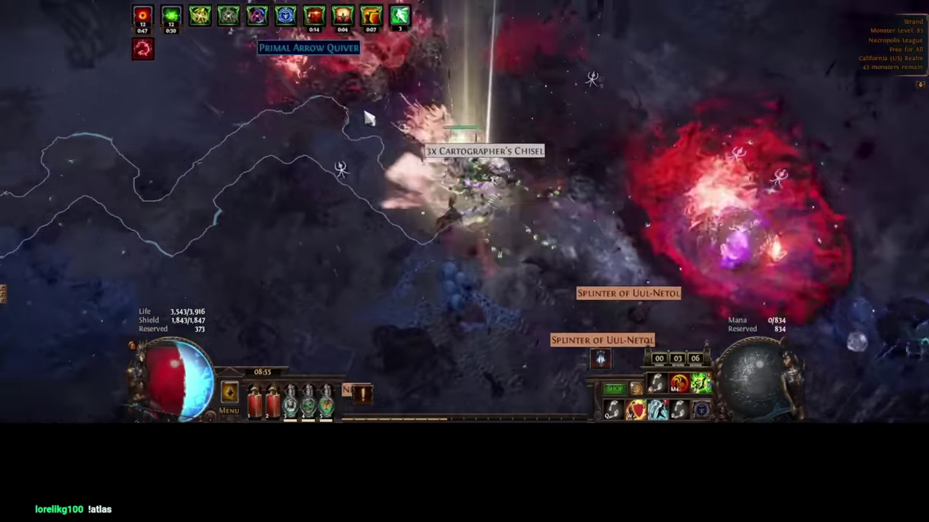
key("e")
key("w")
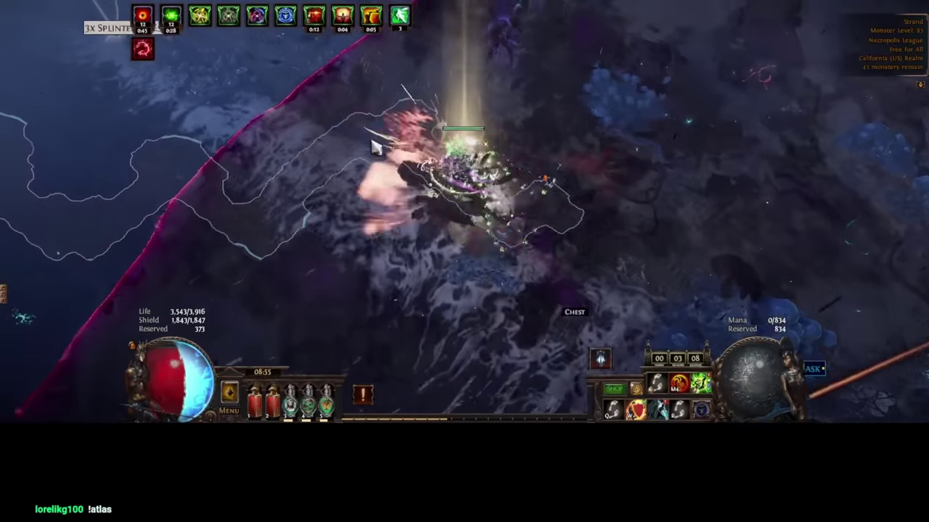
key("e")
key("w")
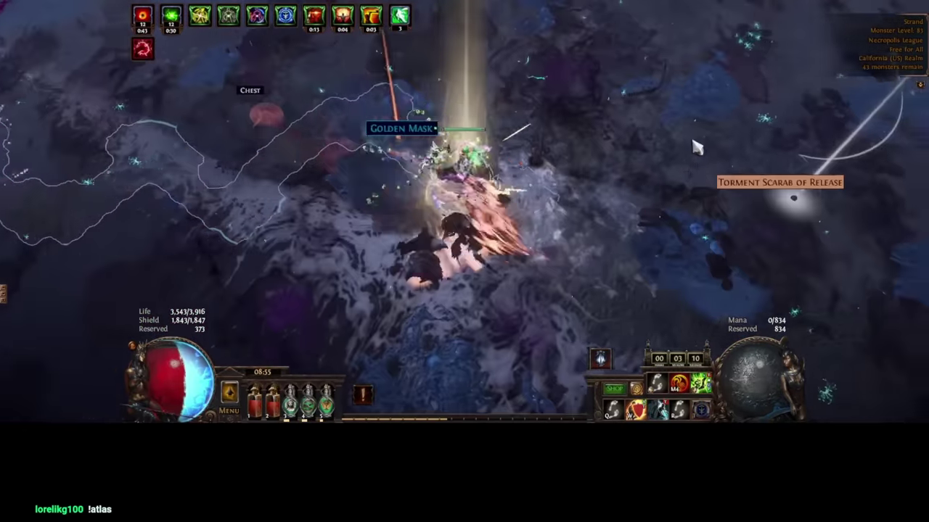
- Fight Ragejowls the Lumbering near the Primal Arrow Quiver and push past the dropped Splinters of Uul-Netol
key("w")
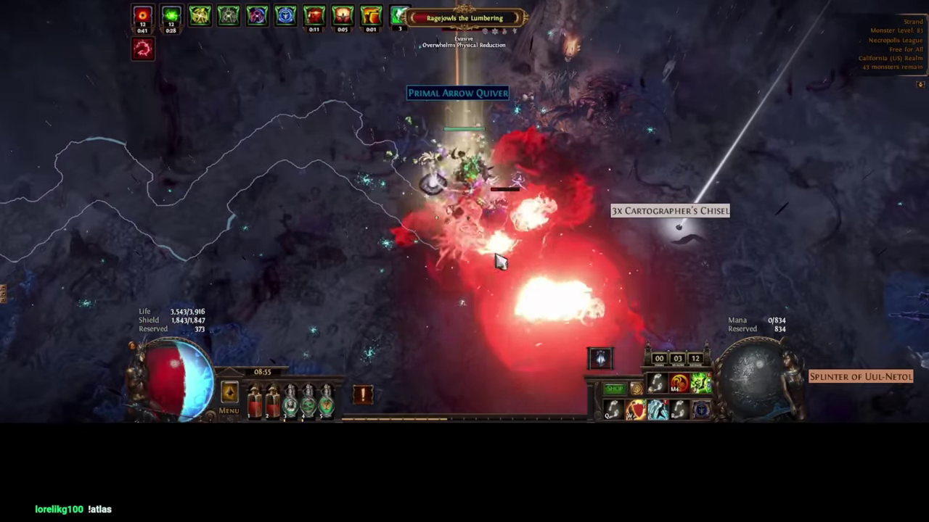
key("w")
left_click(531, 185)
key("w")
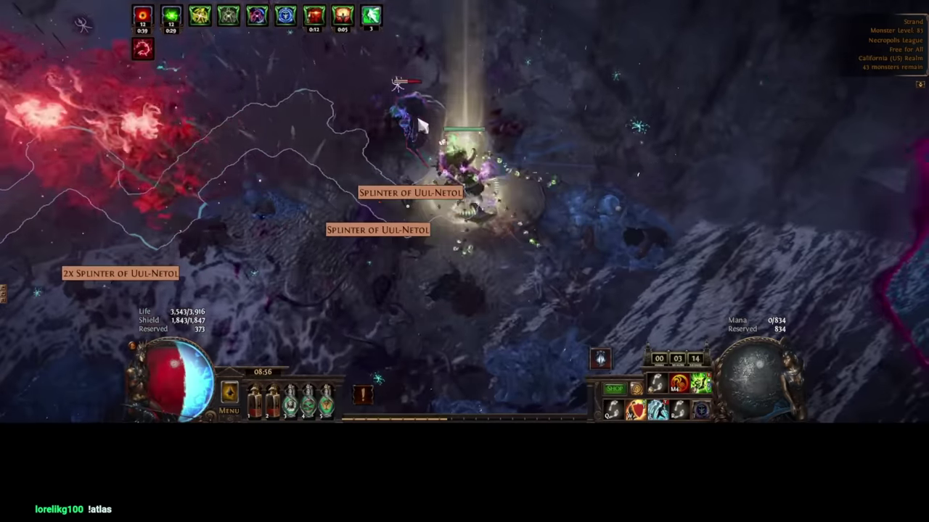
key("w")
left_click(408, 63)
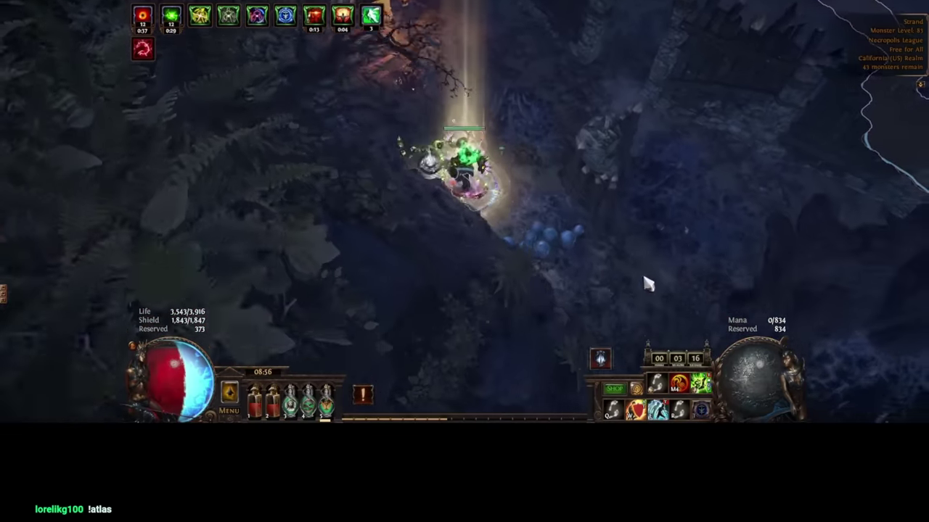
- Advance out of the breach area and kill the monster pack around Massier in the dark camp
key("w")
key("w")
key("w")
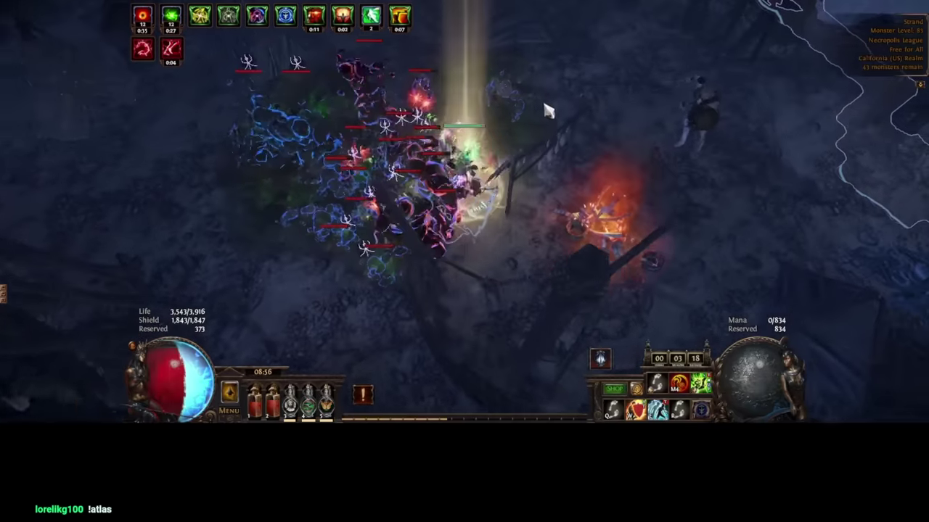
key("w")
key("w")
key("w")
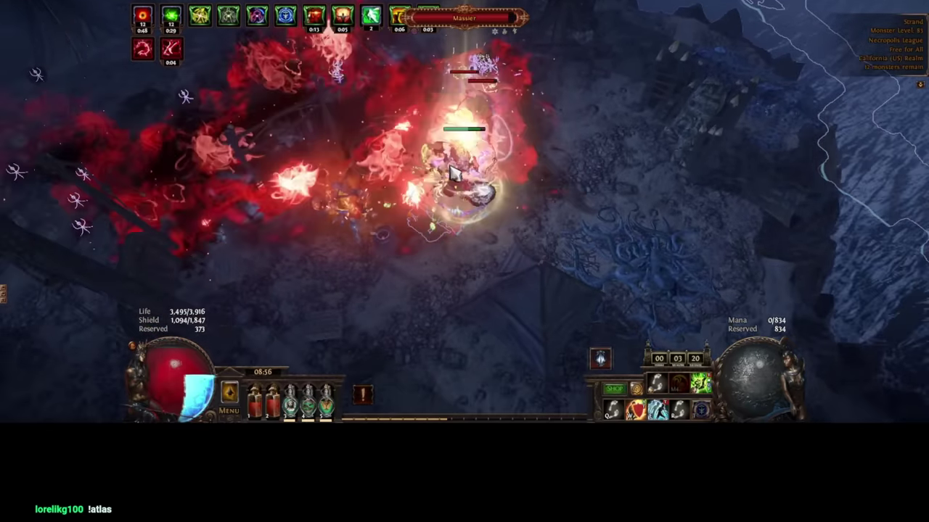
key("w")
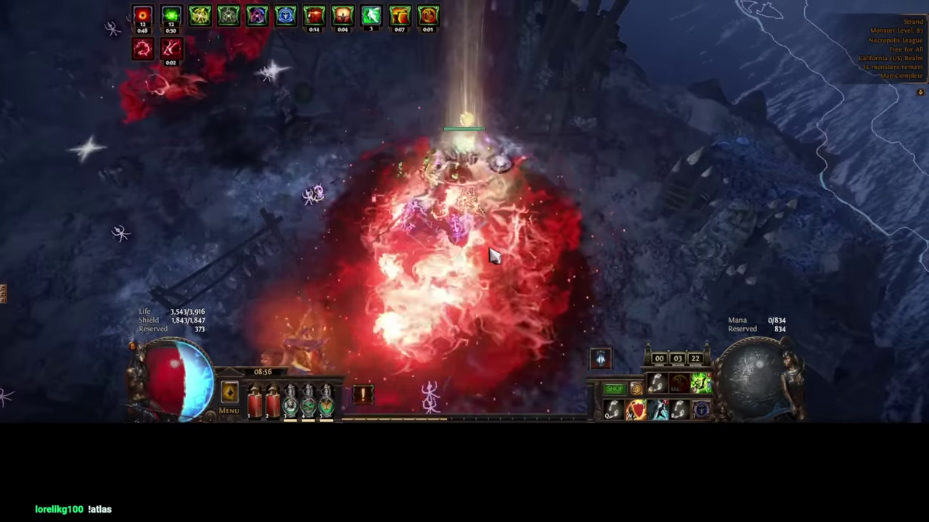
- Switch to Path of Building and inspect the Trickster ascendancy nodes Escape Artist and Soul Drinker
left_click_drag(293, 192, 296, 251)
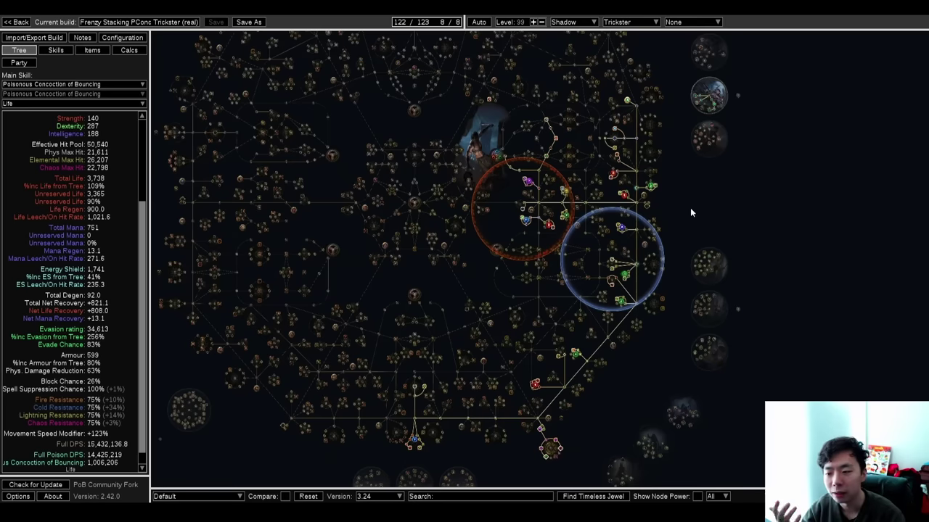
left_click_drag(729, 103, 702, 210)
scroll(703, 212, "up", 8)
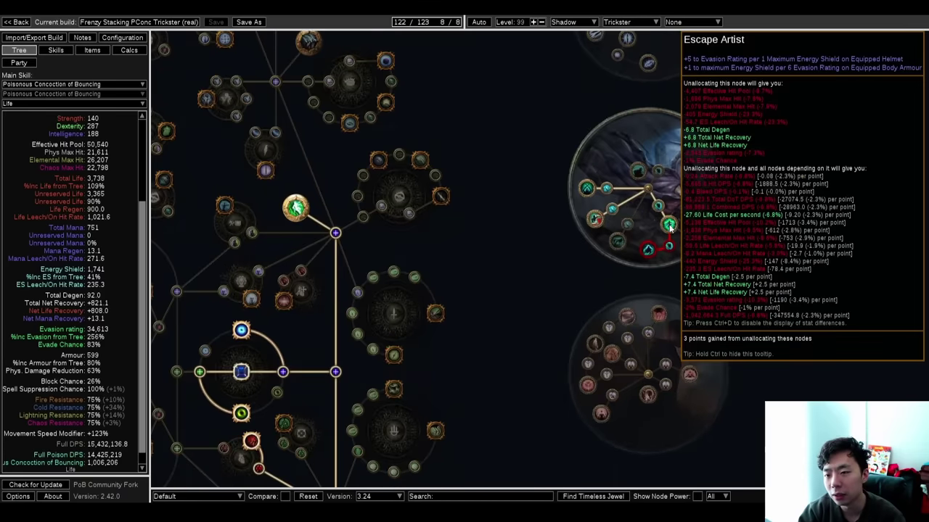
mouse_move(647, 251)
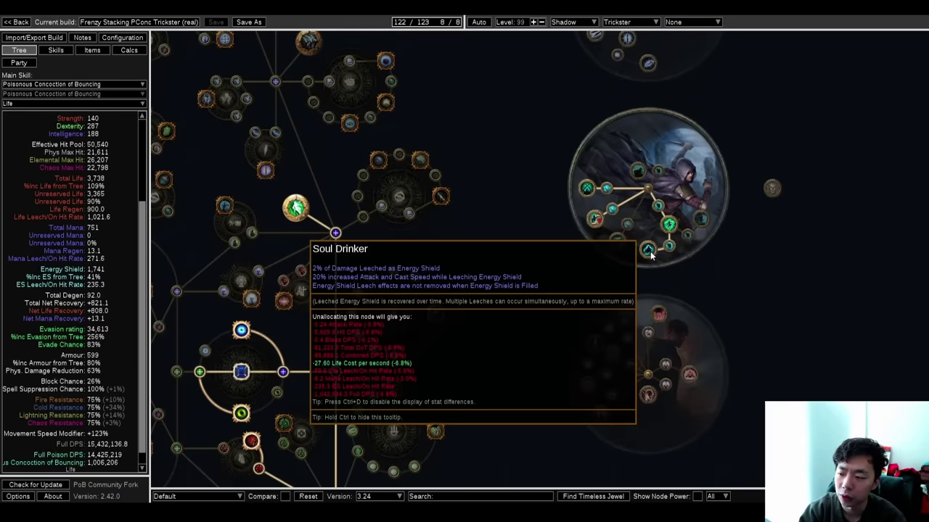
- Unallocate the Polymath ascendancy node and allocate it again to compare its effect on damage
mouse_move(594, 219)
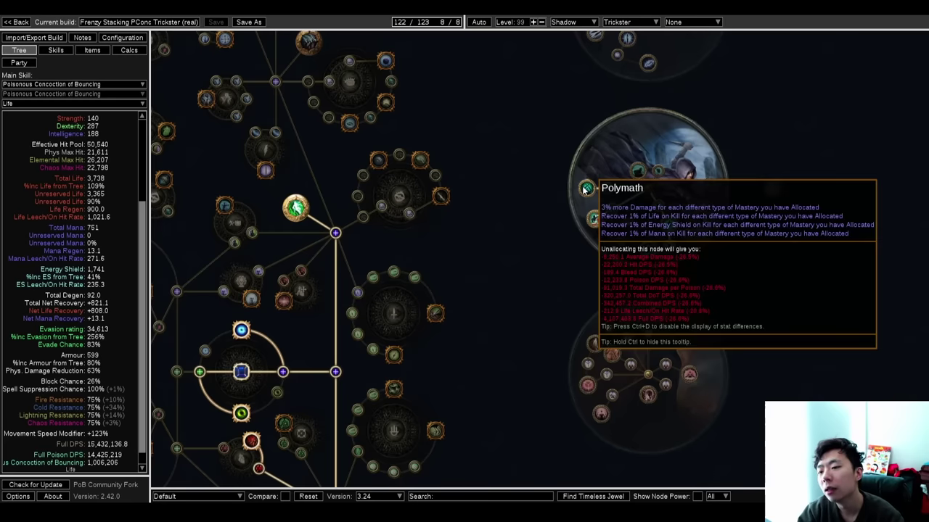
left_click(585, 190)
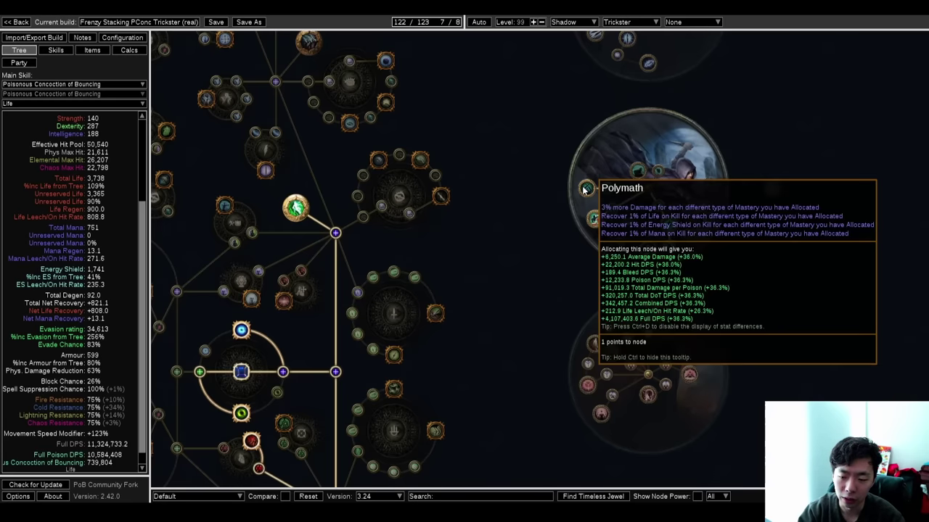
left_click(585, 189)
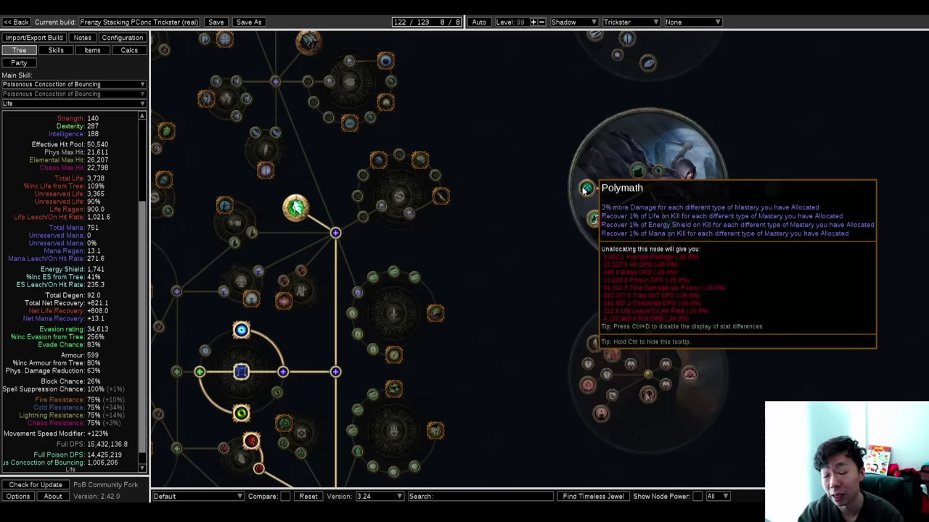
- Examine the cluster of charge passives at the bottom of the tree, including Area of Effect per Endurance Charge
left_click_drag(496, 250, 682, 193)
scroll(621, 226, "down", 2)
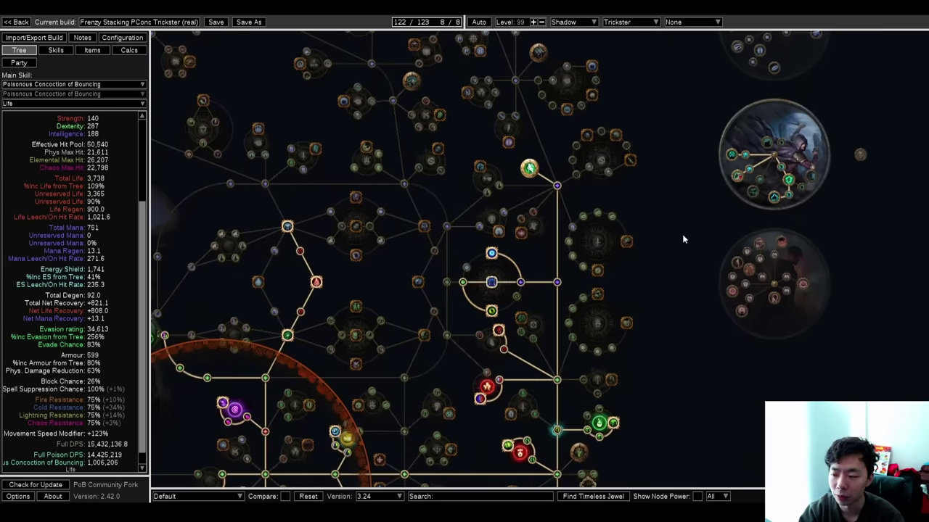
left_click_drag(684, 236, 761, 191)
left_click_drag(716, 253, 720, 150)
scroll(757, 231, "down", 2)
scroll(744, 178, "down", 1)
left_click_drag(744, 178, 727, 174)
left_click_drag(632, 305, 736, 116)
left_click_drag(632, 330, 765, 187)
scroll(500, 323, "up", 4)
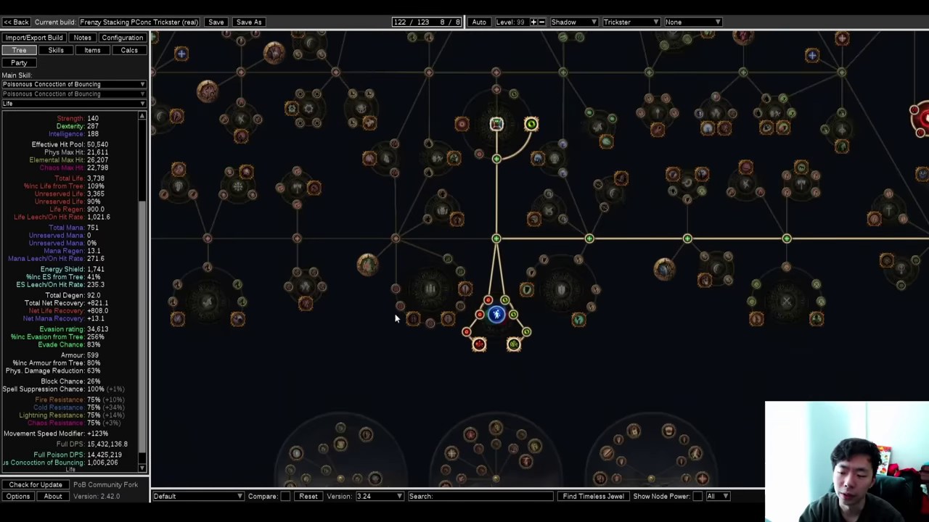
mouse_move(479, 351)
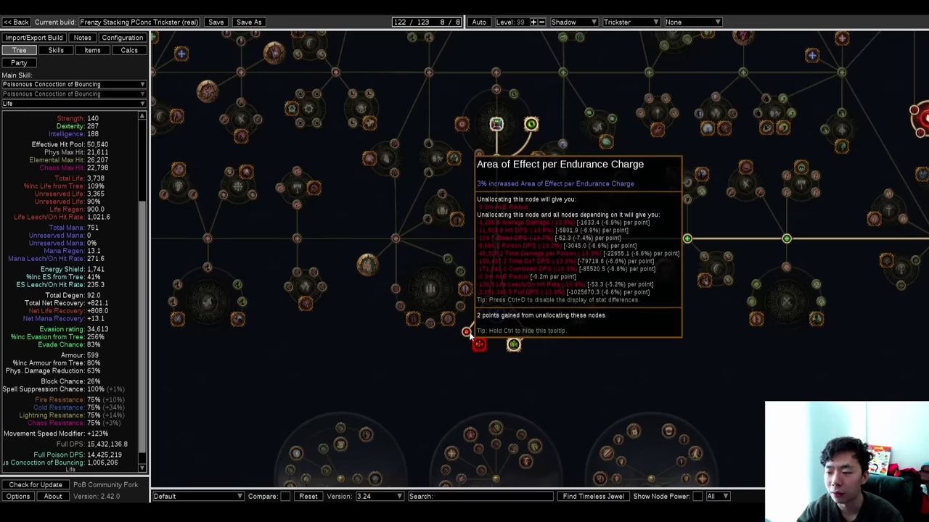
- Examine The Perandus Pact jewel and its large radius on the eastern side of the passive tree
scroll(468, 334, "down", 5)
left_click_drag(683, 305, 491, 380)
left_click_drag(594, 251, 622, 370)
scroll(599, 264, "up", 3)
mouse_move(601, 260)
scroll(602, 261, "up", 2)
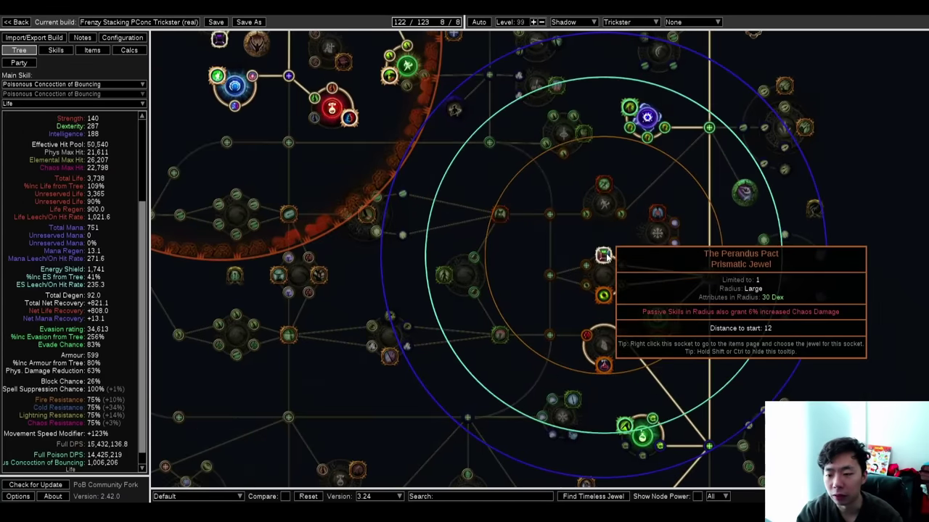
left_click(602, 255)
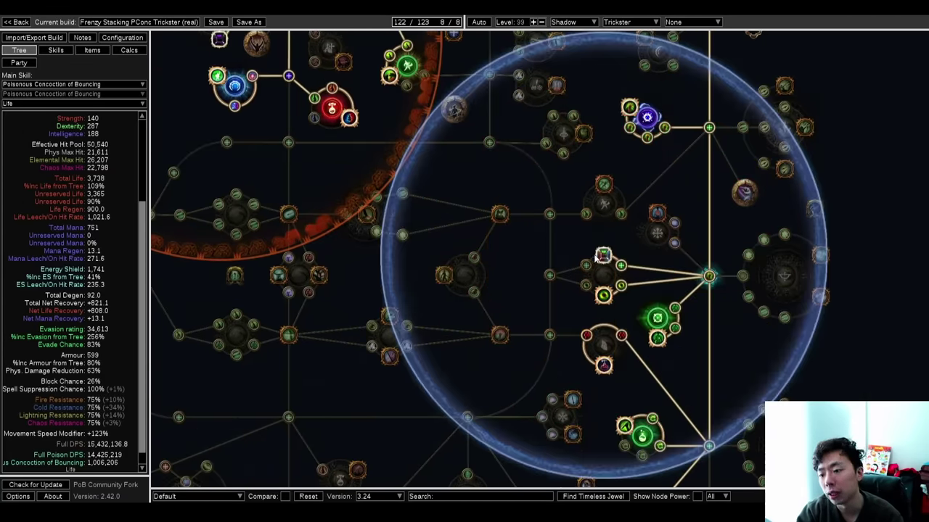
mouse_move(603, 261)
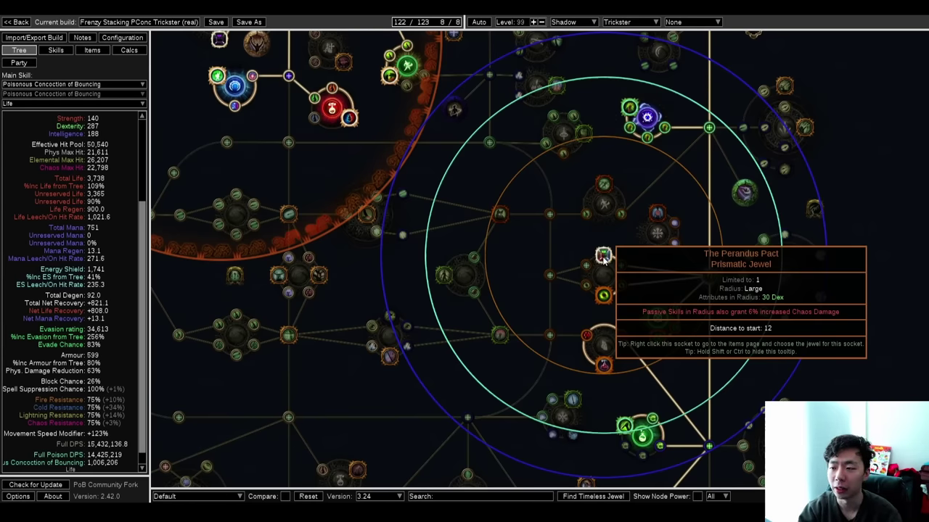
- Read the Fatal Toxins node, and unallocate and reallocate The Perandus Pact socket to compare Full DPS
scroll(604, 260, "down", 3)
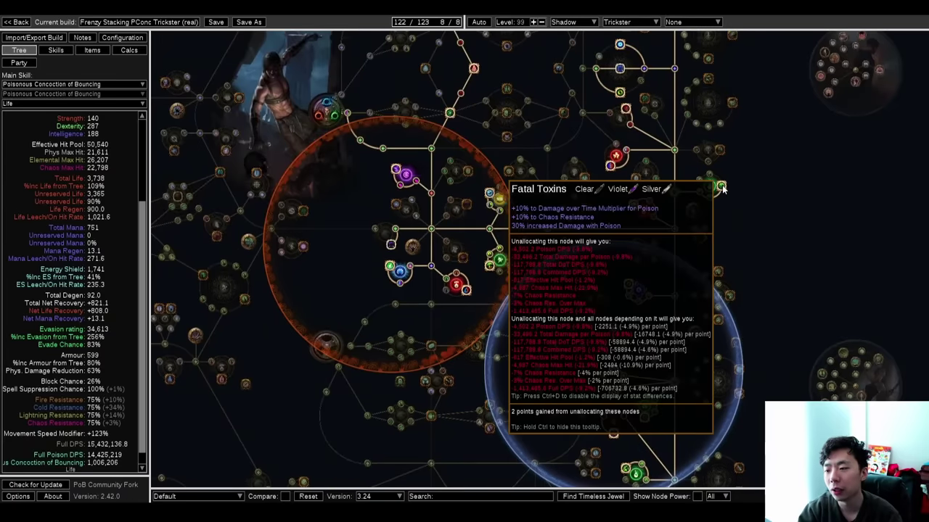
left_click_drag(639, 321, 616, 252)
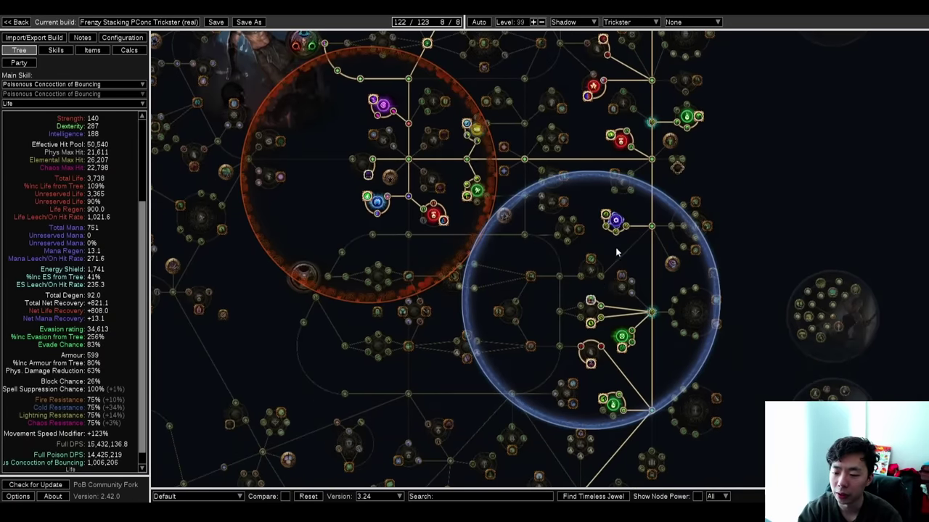
left_click(590, 304)
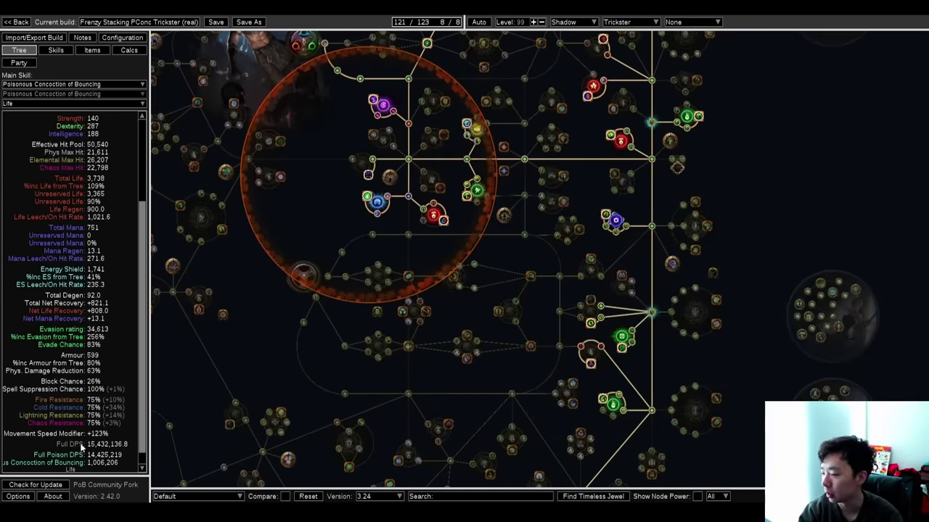
left_click(591, 304)
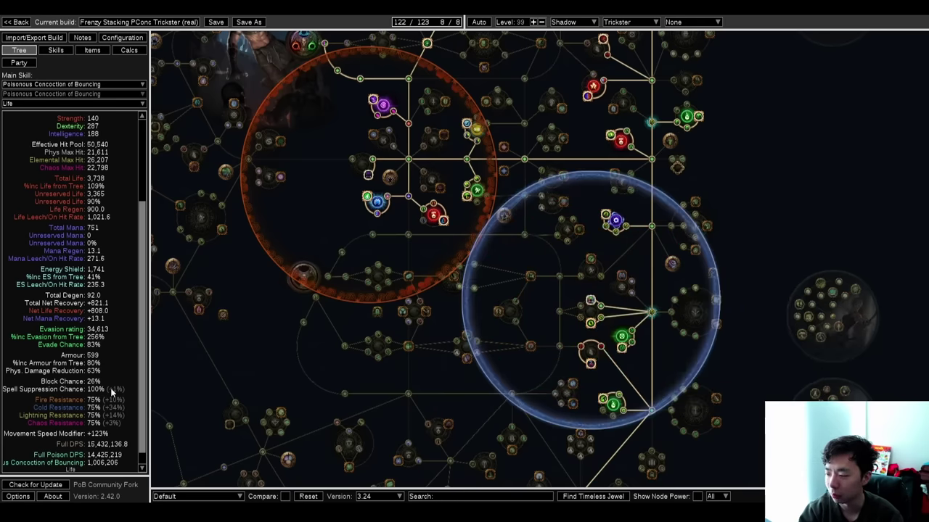
mouse_move(591, 303)
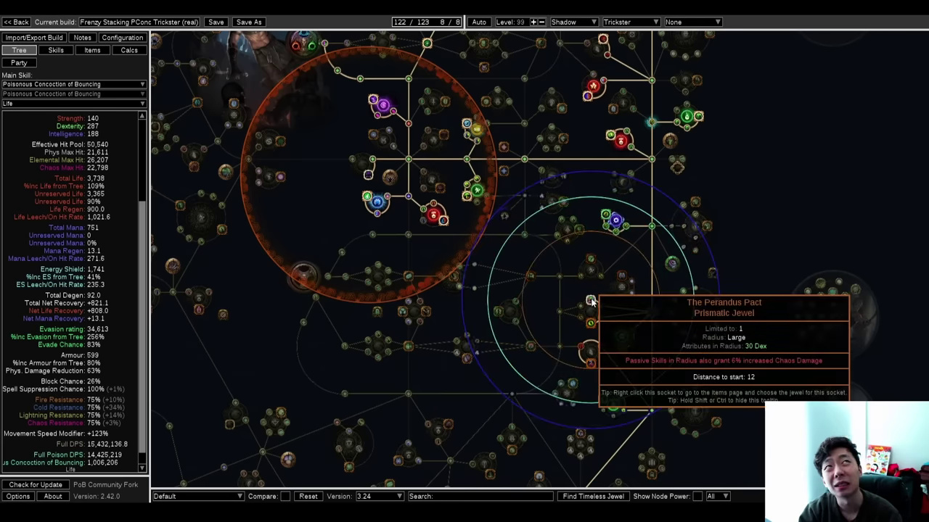
- Check the build's combat and enemy configuration, and return to the passive tree to review the damage stats
left_click(122, 38)
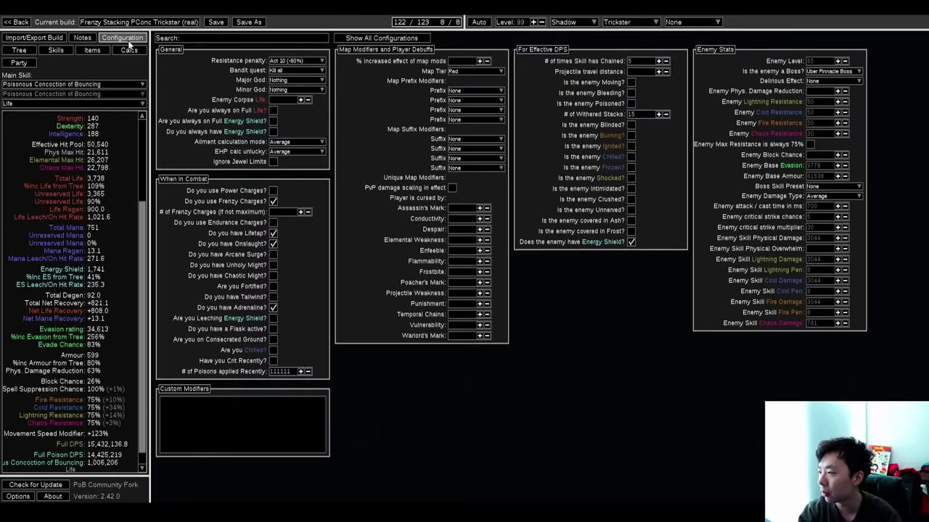
left_click(19, 50)
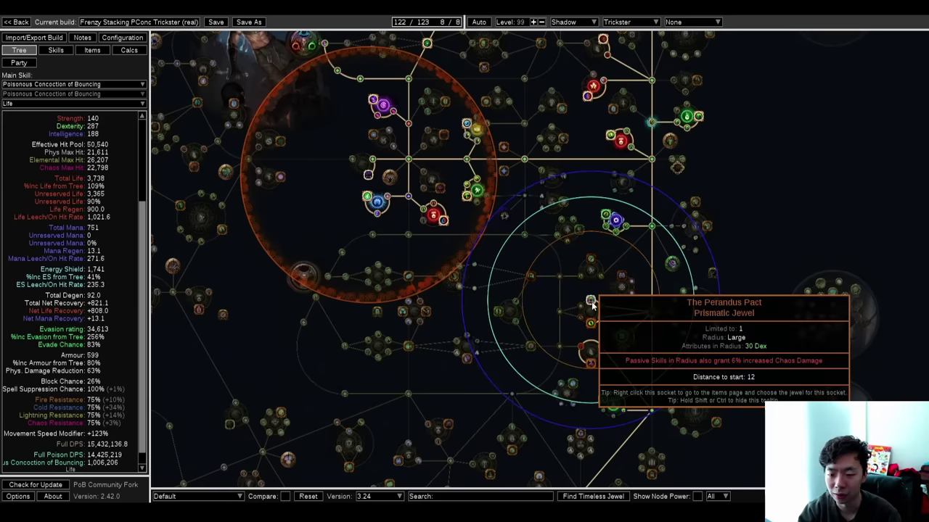
scroll(118, 428, "down", 1)
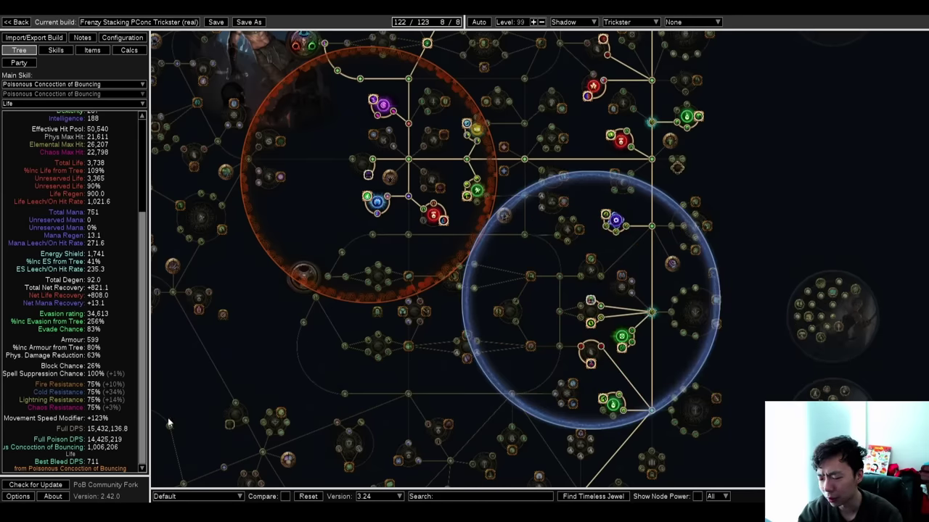
- Inspect the Lethal Pride timeless jewel inside the red radius and look over the allocated passives below it
left_click_drag(544, 272, 600, 343)
left_click_drag(456, 239, 419, 328)
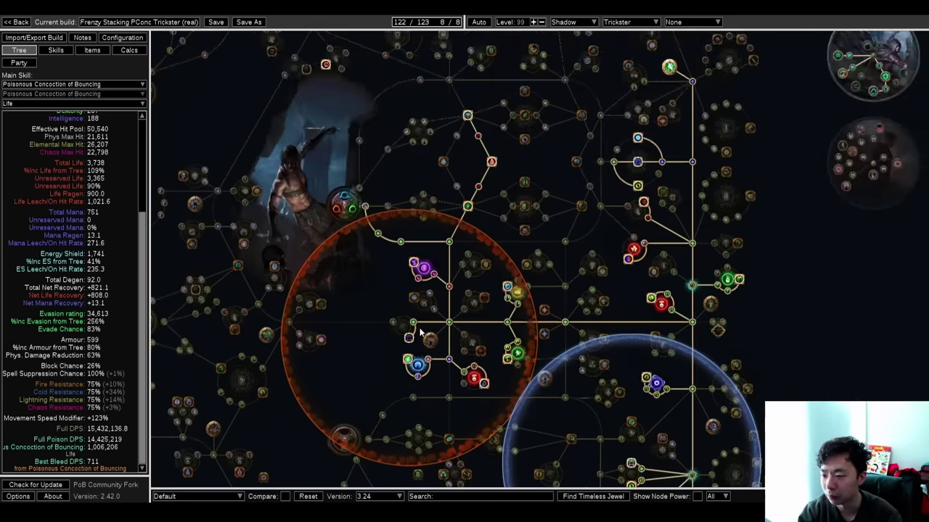
scroll(420, 332, "up", 2)
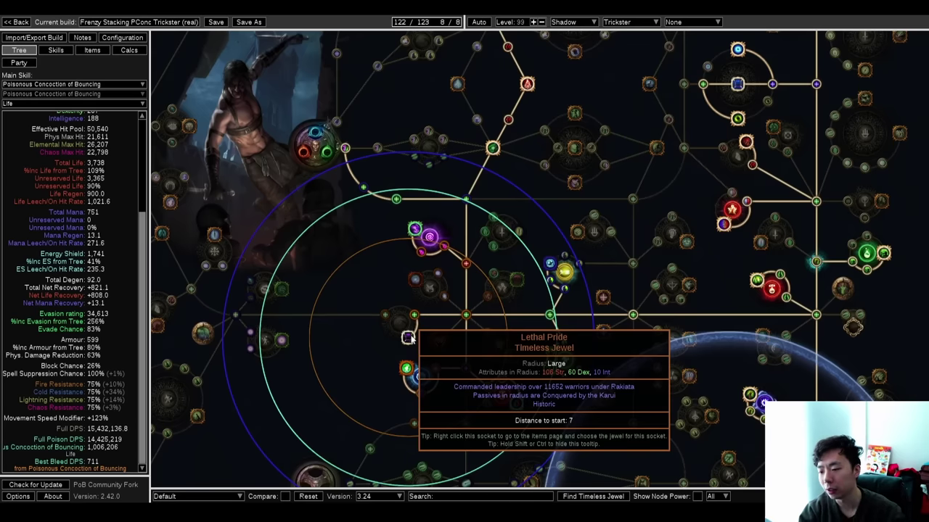
left_click(407, 338)
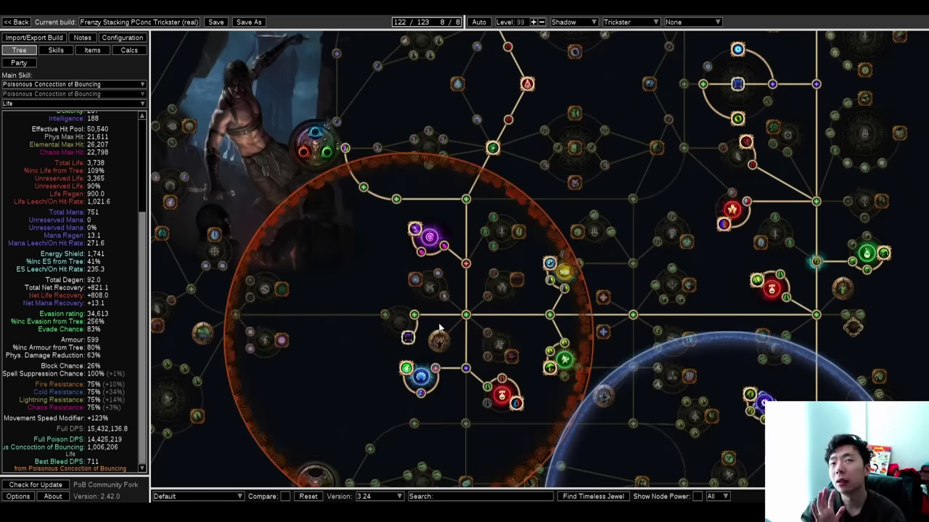
scroll(502, 316, "down", 3)
left_click_drag(509, 334, 511, 119)
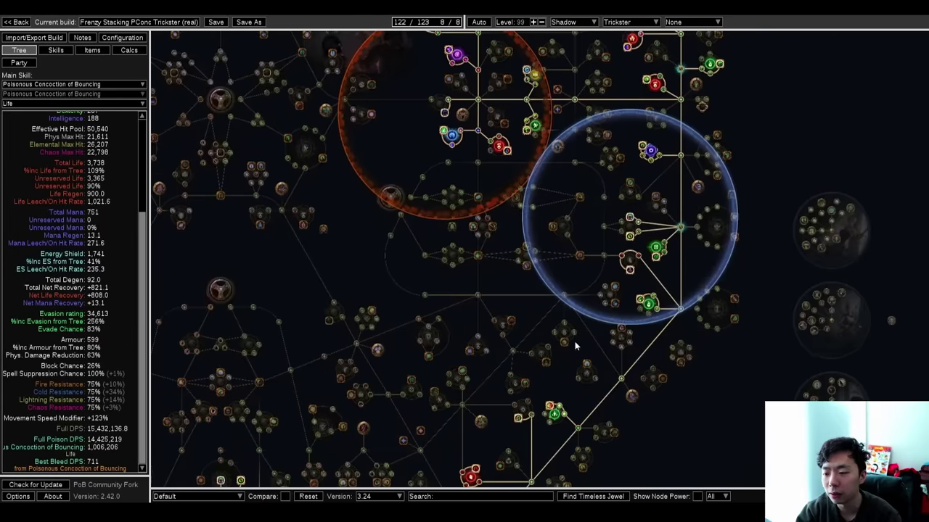
- Read the Reservation Mastery and Void Barrier nodes inside the red Lethal Pride radius on the passive tree
left_click_drag(575, 343, 596, 209)
left_click_drag(641, 294, 540, 425)
left_click_drag(711, 170, 747, 298)
scroll(746, 298, "down", 1)
mouse_move(466, 272)
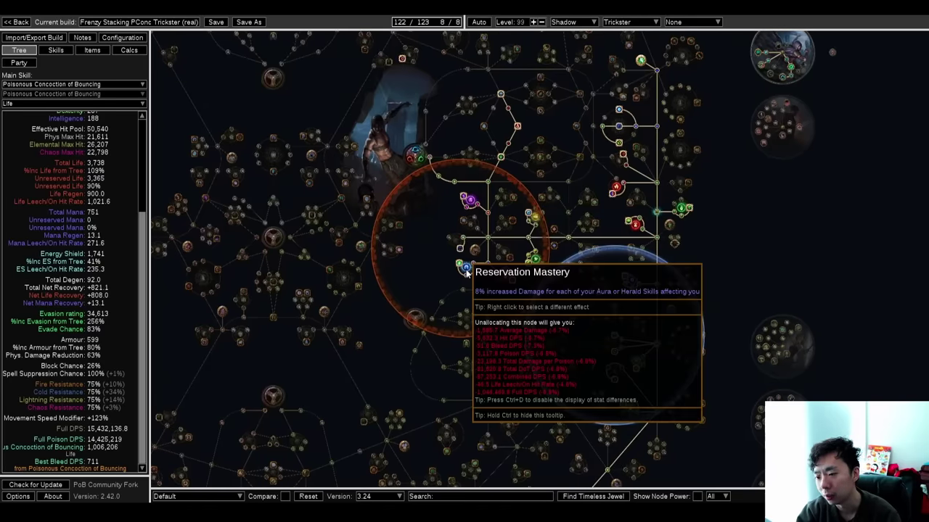
mouse_move(477, 257)
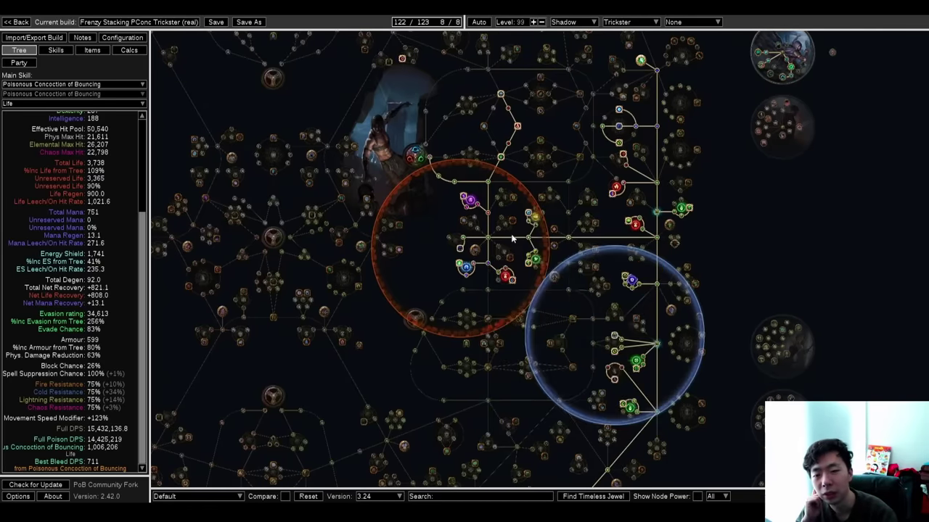
left_click_drag(523, 209, 482, 285)
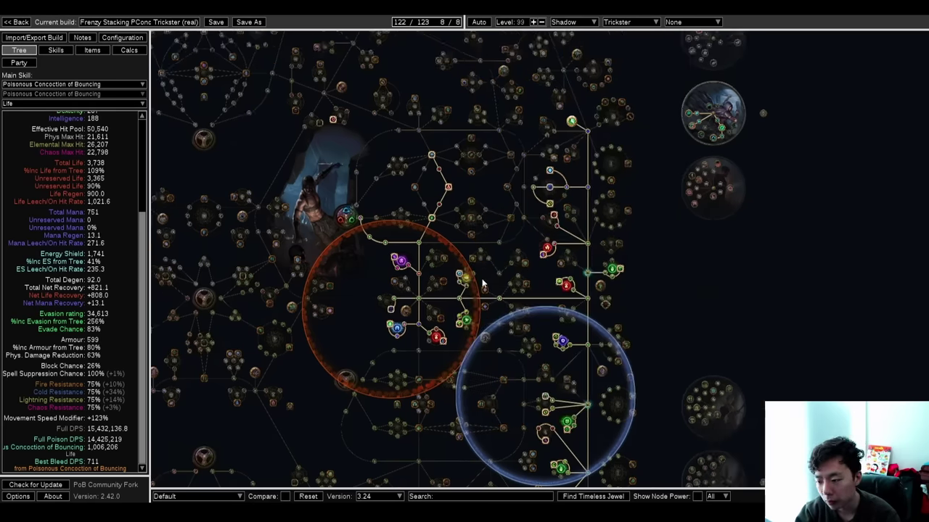
scroll(482, 285, "up", 1)
scroll(589, 229, "up", 1)
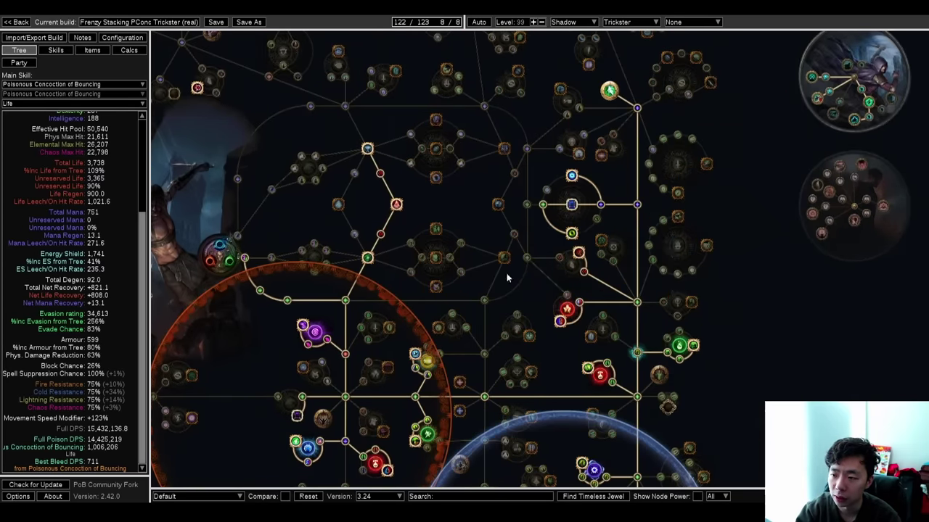
mouse_move(430, 365)
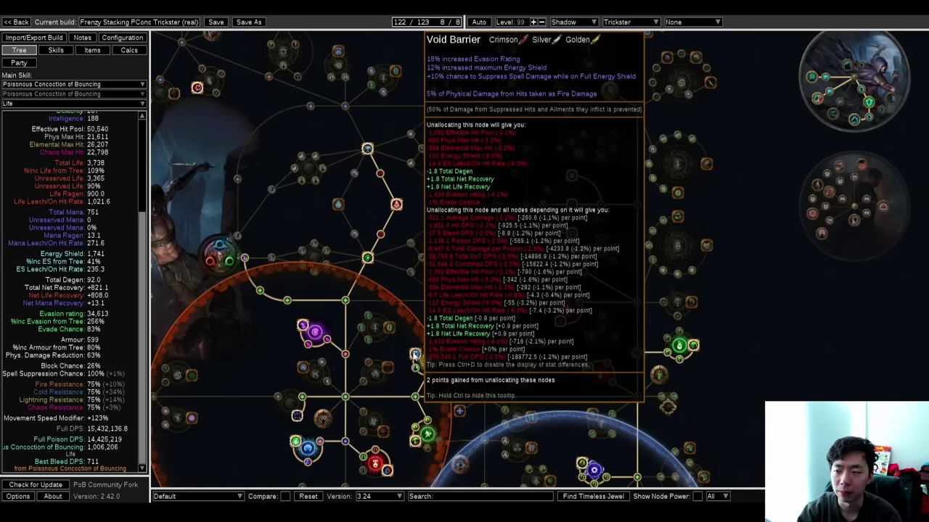
- Examine the cluster jewel passives at the southeastern edge of the tree and read the Projectile Mastery effect
scroll(523, 319, "down", 4)
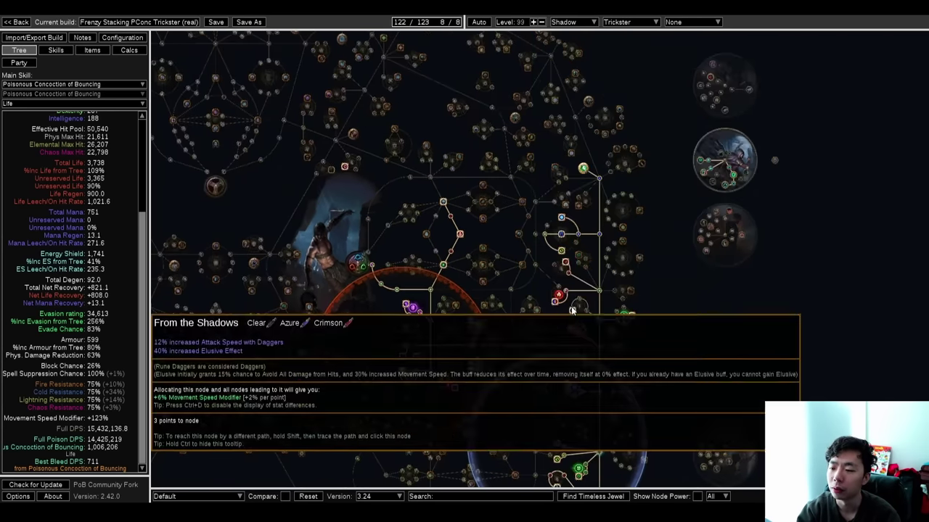
left_click_drag(655, 360, 588, 228)
left_click_drag(600, 300, 609, 274)
scroll(617, 261, "down", 2)
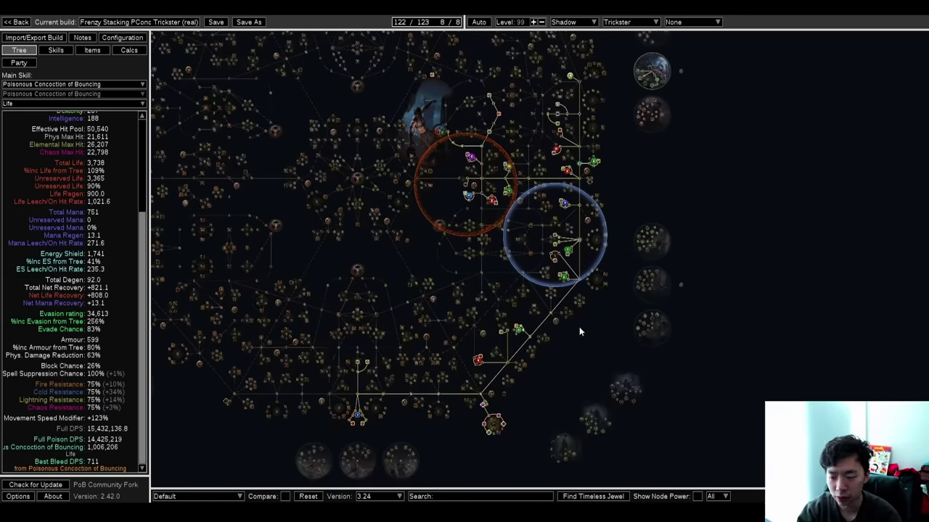
scroll(519, 333, "up", 8)
scroll(544, 310, "down", 4)
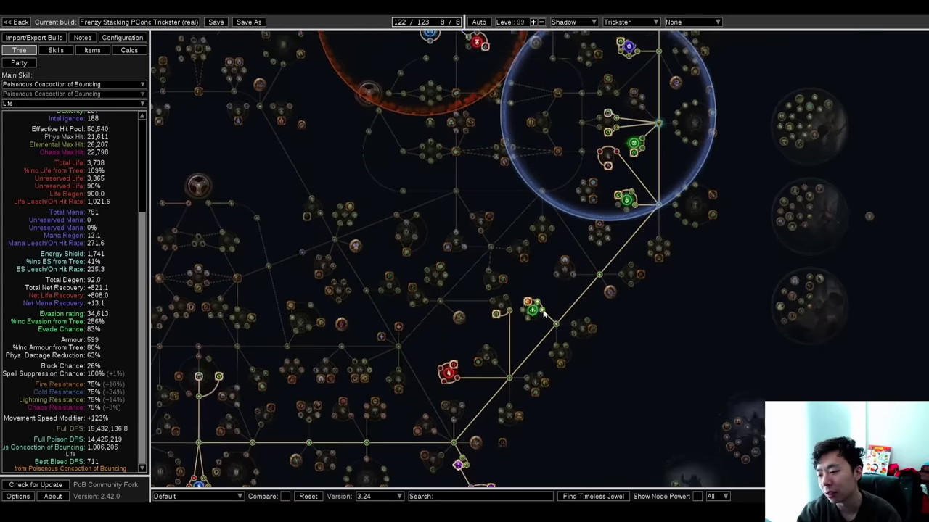
left_click_drag(545, 315, 572, 272)
left_click_drag(356, 357, 652, 309)
left_click_drag(628, 384, 589, 362)
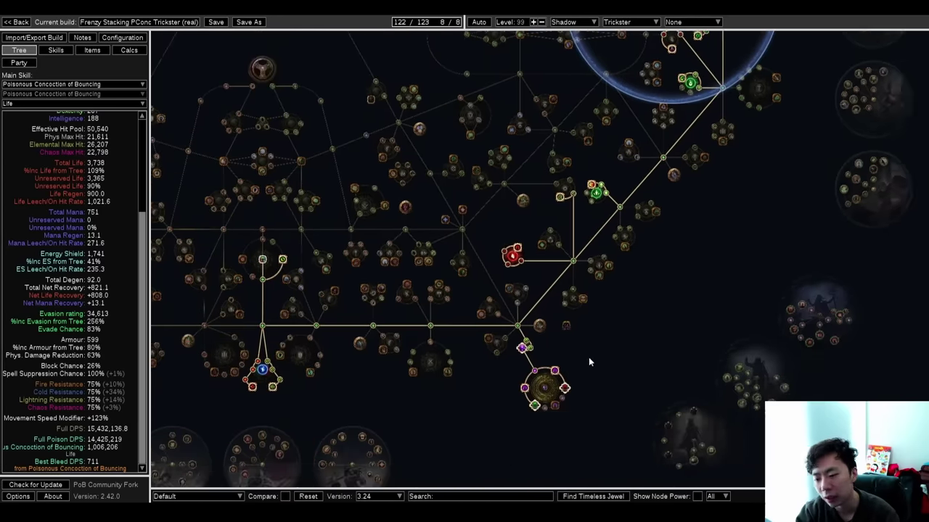
scroll(552, 384, "up", 3)
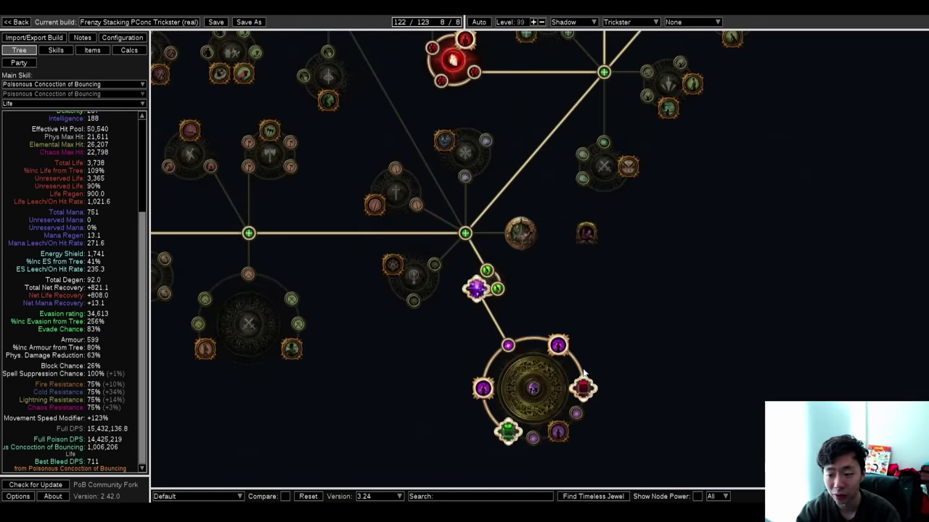
scroll(584, 372, "down", 3)
scroll(561, 207, "up", 3)
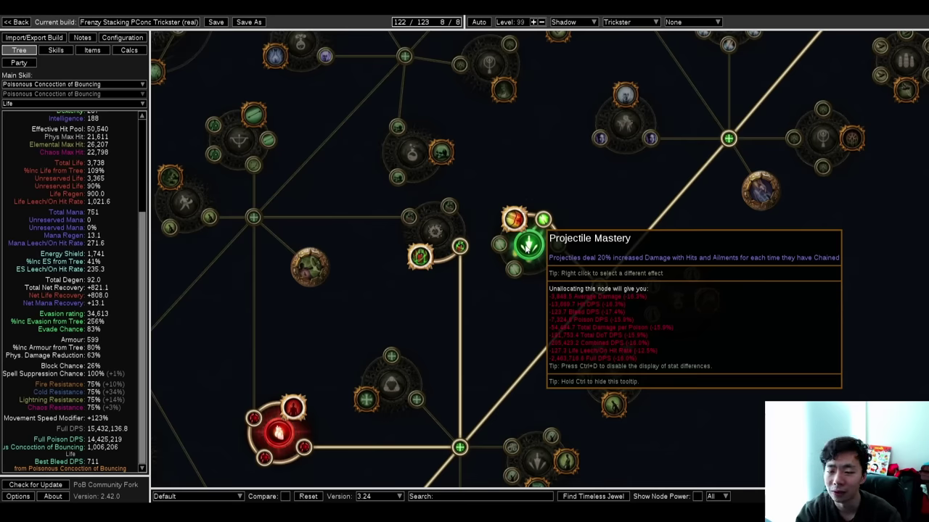
- Check the Awakened Greater Multiple Projectiles support linked to Poisonous Concoction of Bouncing and set the skill's count to 11
left_click(56, 50)
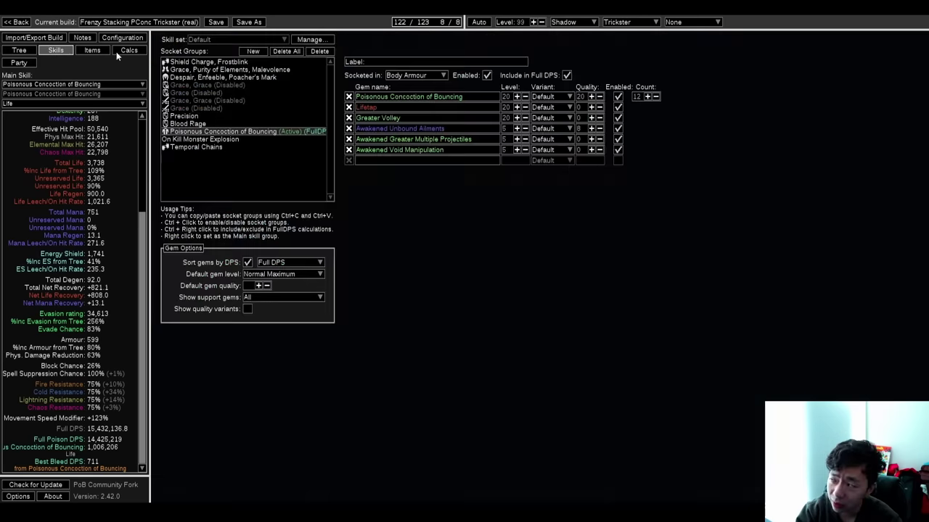
left_click(92, 50)
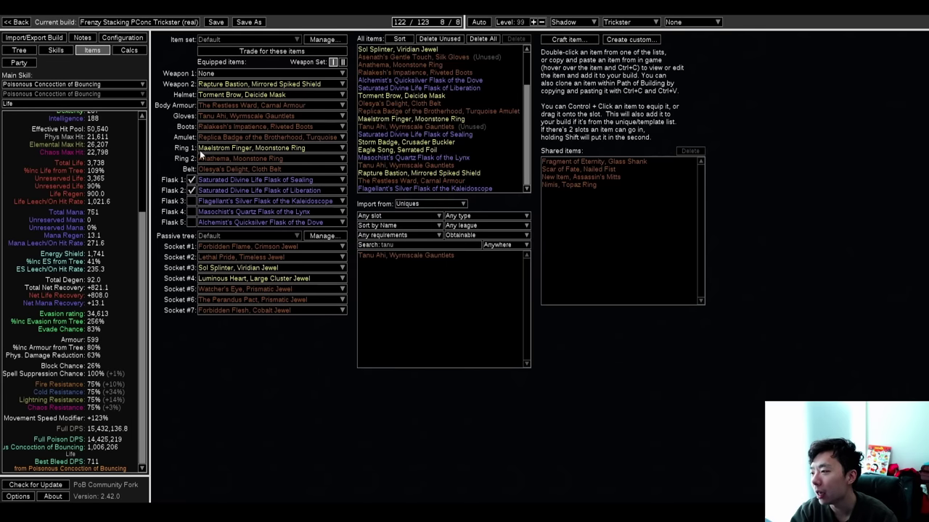
left_click(55, 50)
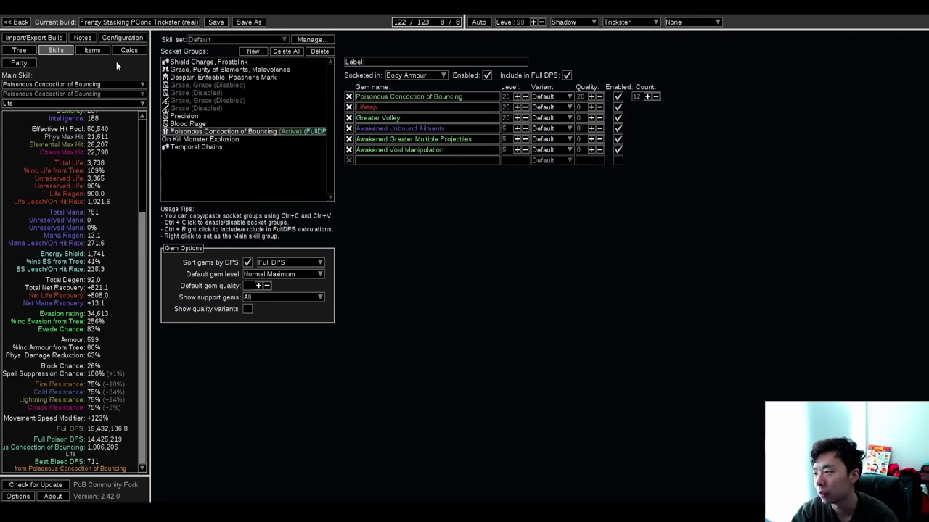
left_click(617, 140)
left_click(617, 140)
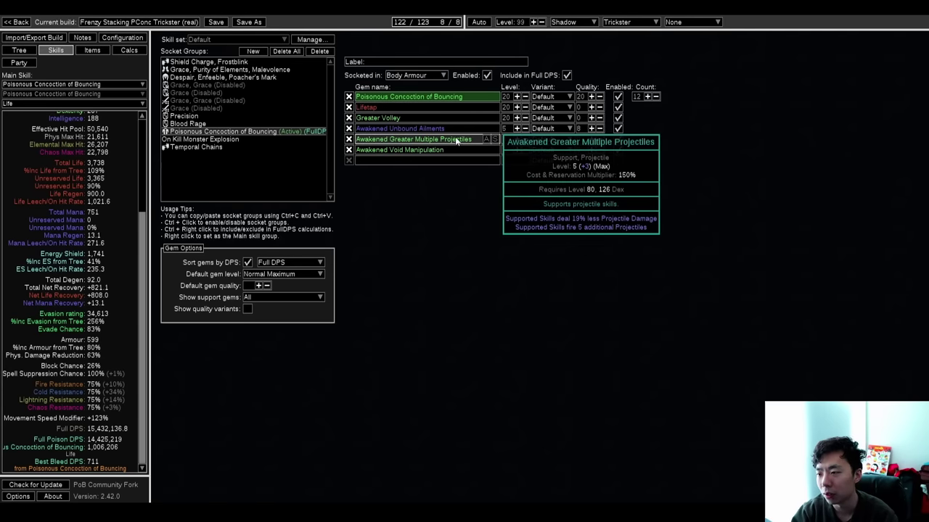
left_click(655, 97)
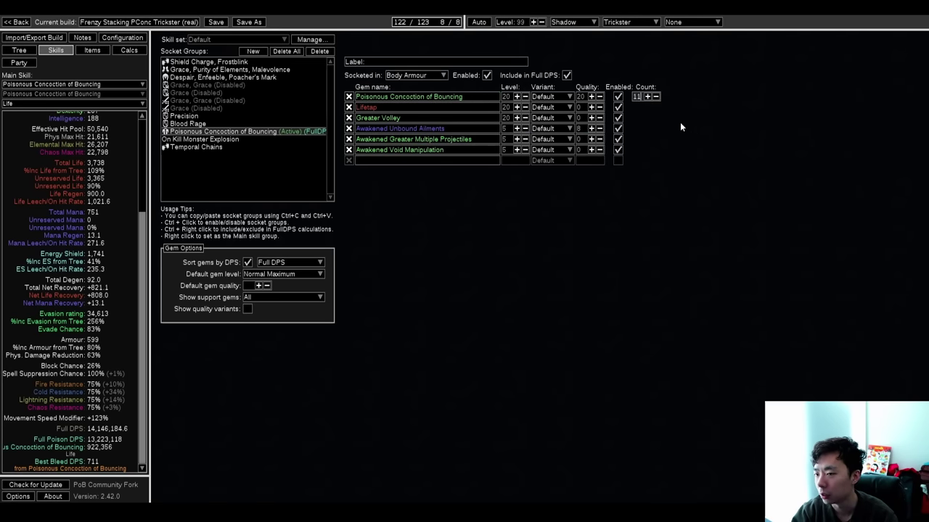
- Inspect The Restless Ward body armour and set the enemy boss type to Guardian/Pinnacle Boss in the configuration
left_click(92, 58)
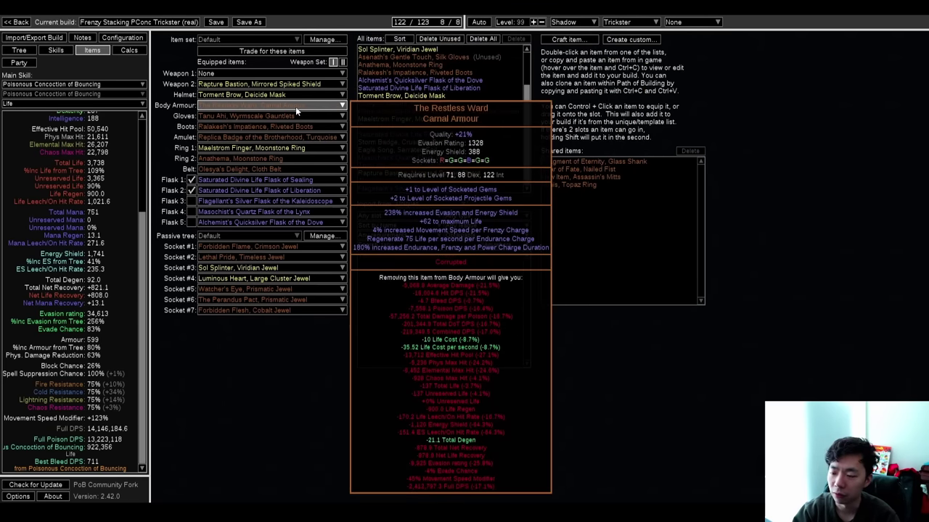
left_click(56, 50)
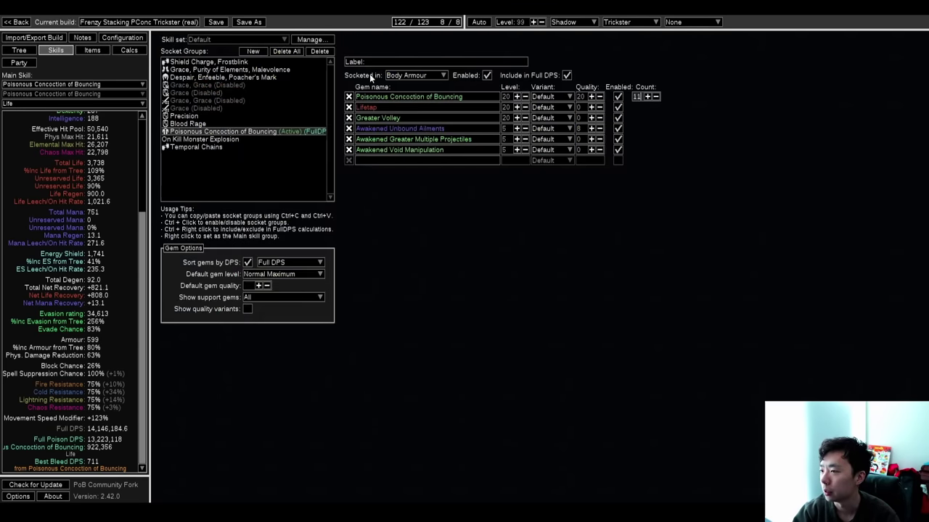
left_click(122, 37)
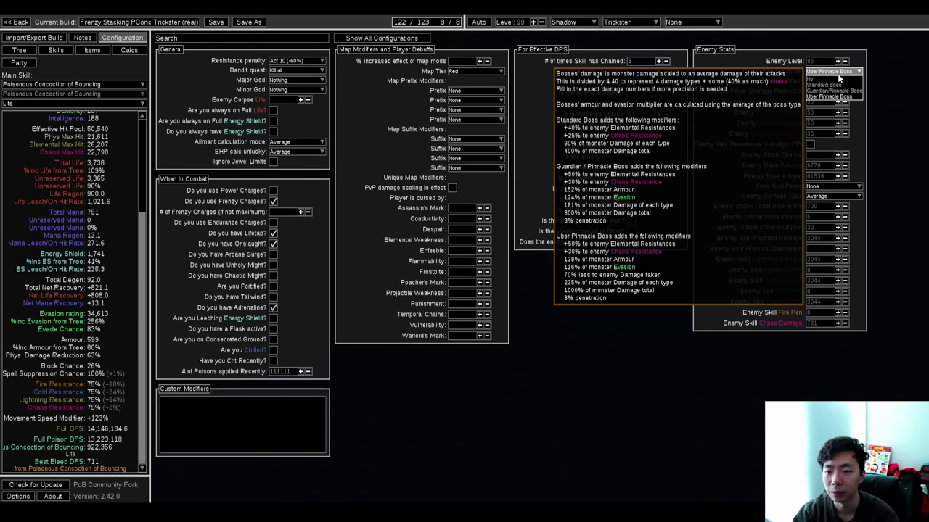
left_click(57, 51)
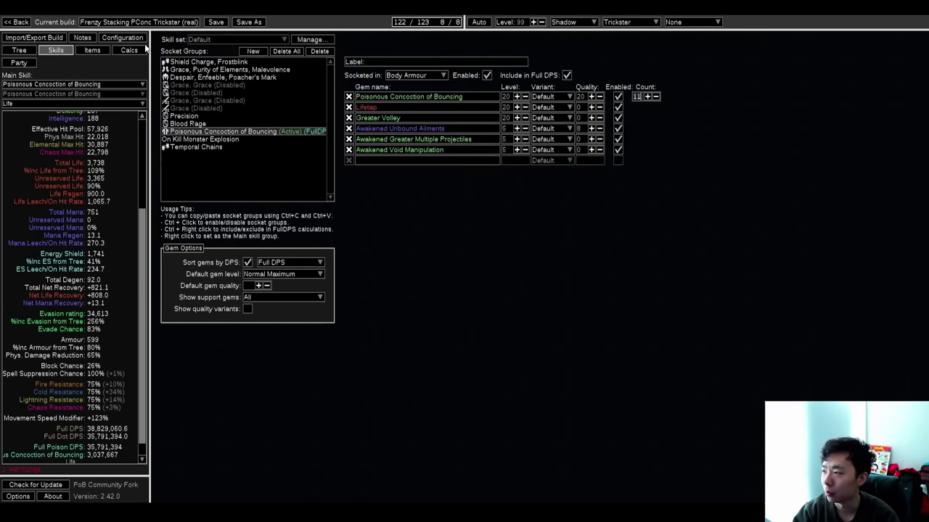
left_click(120, 38)
- Read The Perandus Pact jewel's chaos damage bonus and review the allocated passives within its radius on the tree
left_click(20, 50)
scroll(601, 304, "down", 5)
scroll(572, 292, "up", 3)
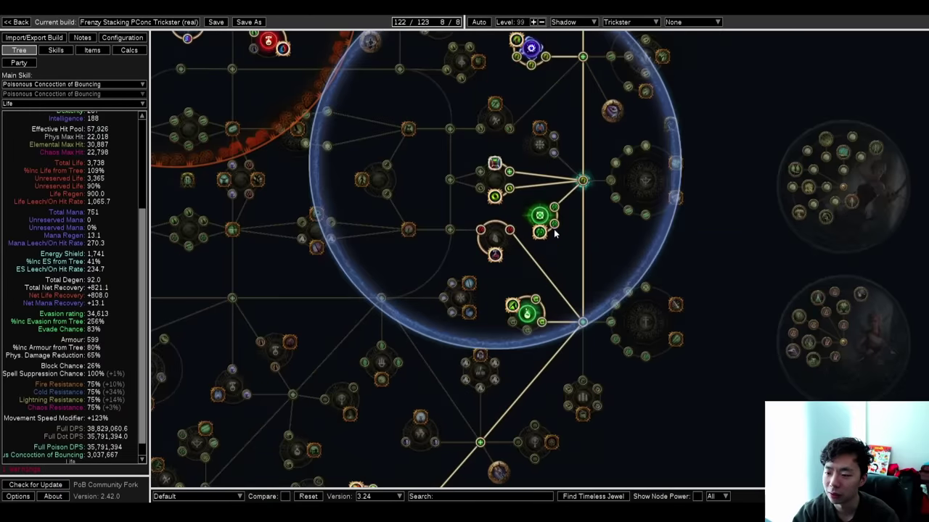
left_click_drag(562, 200, 554, 248)
left_click_drag(549, 210, 542, 276)
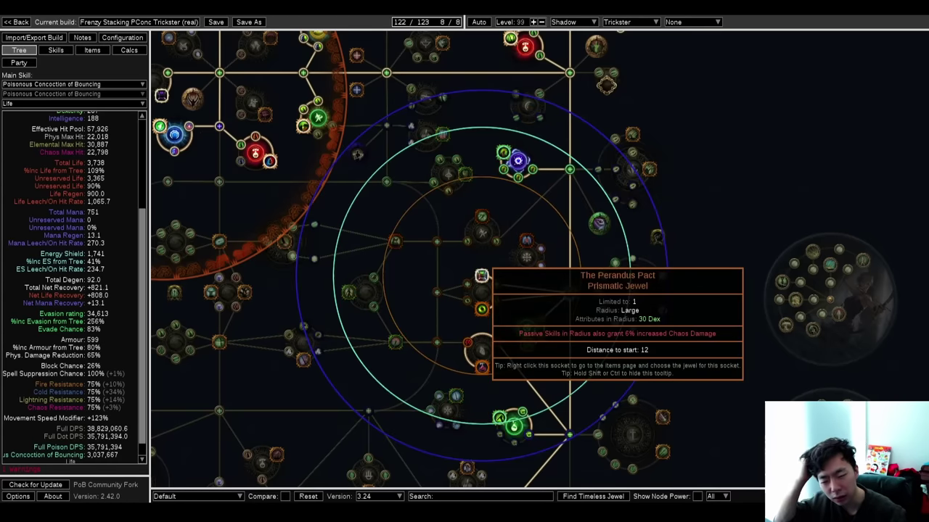
- Add the custom modifier "108% increased damage" to the build's configuration and return to the passive tree
left_click(121, 37)
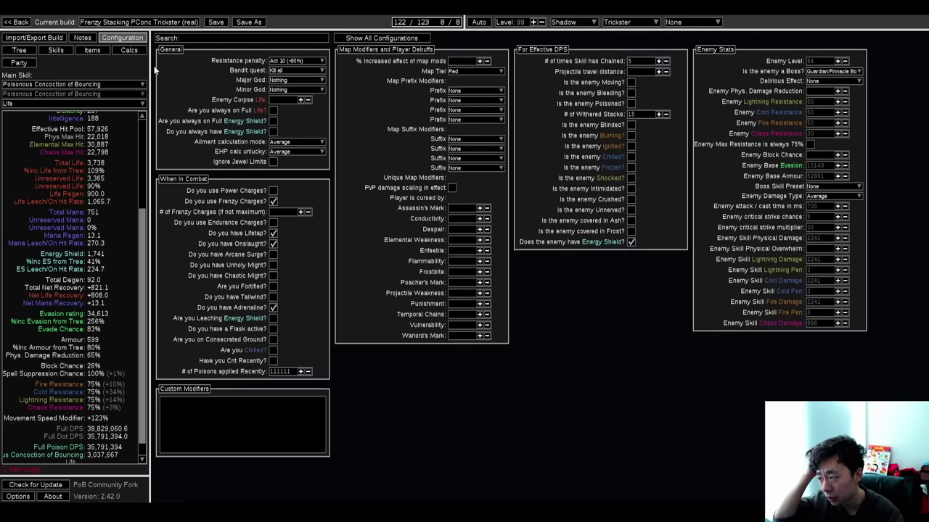
type("108% incr")
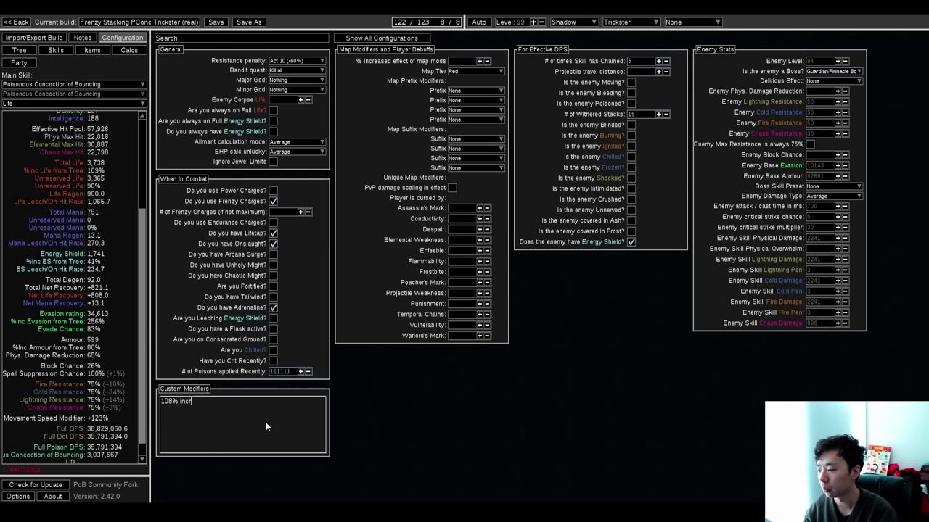
type("eased damage")
left_click(18, 50)
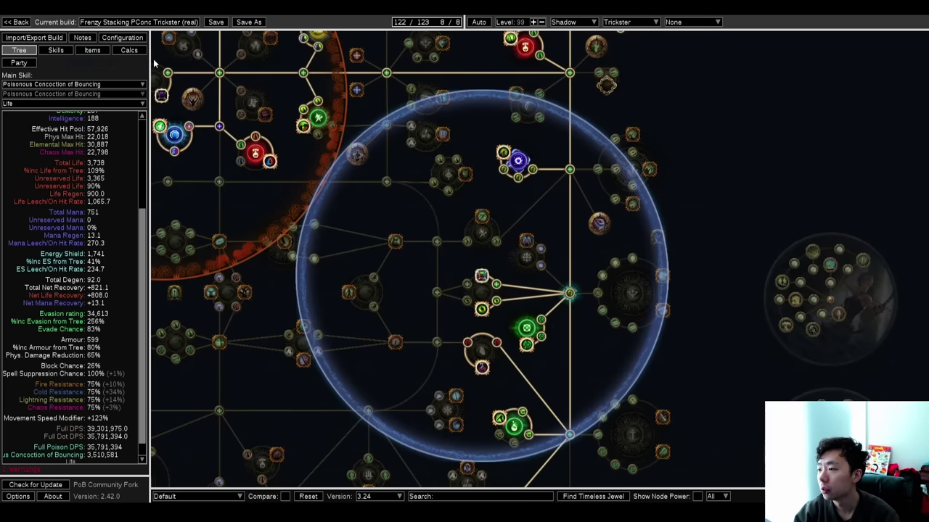
- Look over the calculations and inspect the equipped Rapture Bastion shield and Maelstrom Finger ring for frenzy charge modifiers
left_click(105, 51)
left_click(132, 51)
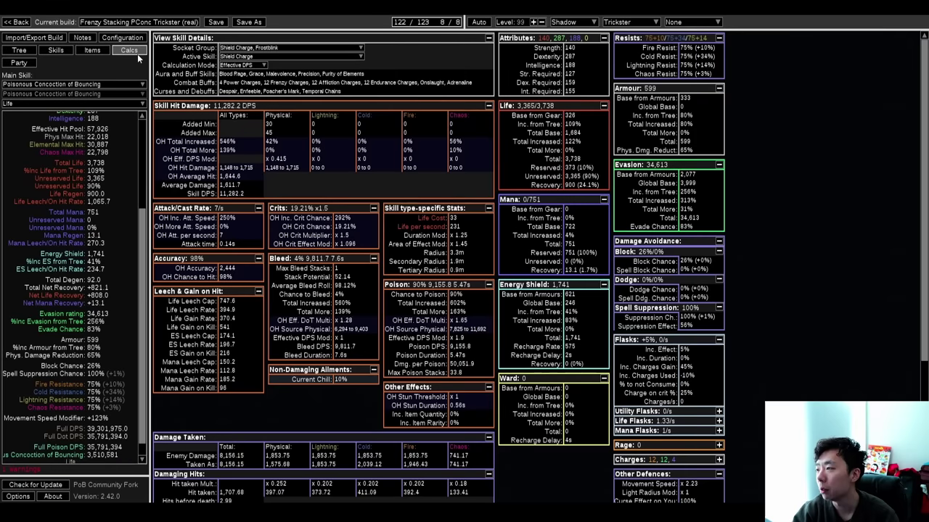
left_click(92, 50)
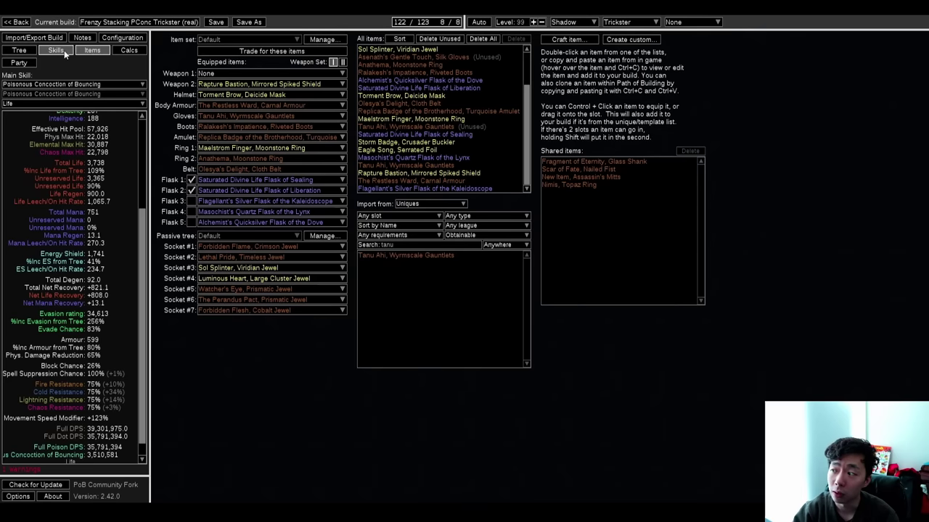
mouse_move(292, 86)
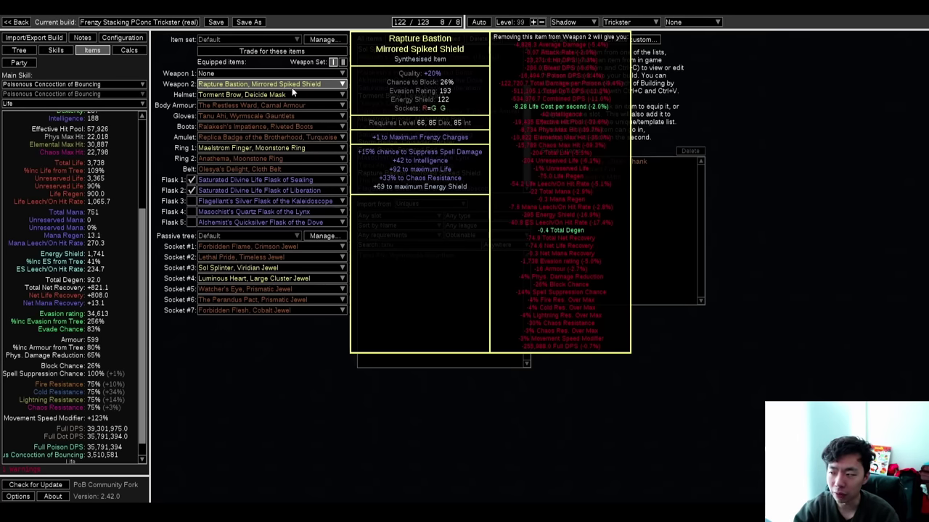
mouse_move(293, 148)
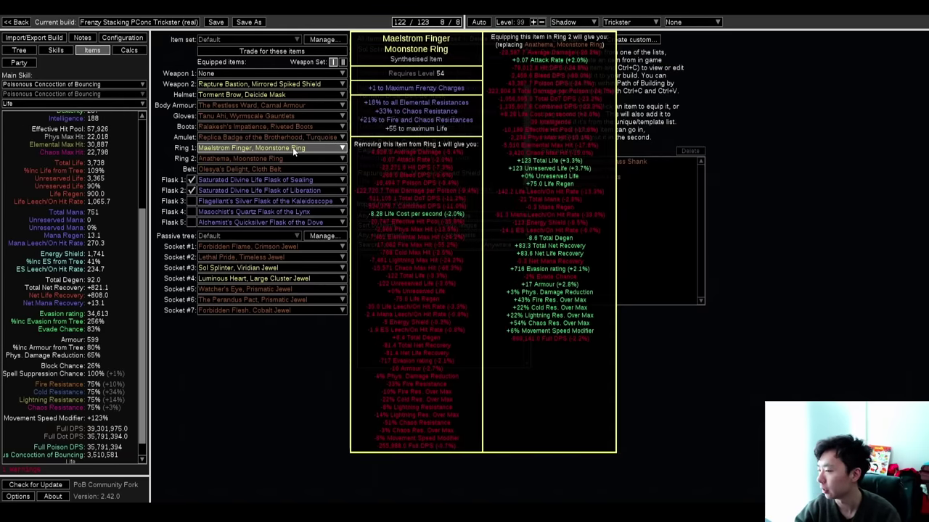
- Check the frenzy charge configuration and try a count of 12 for Poisonous Concoction of Bouncing to compare Full DPS
left_click(121, 37)
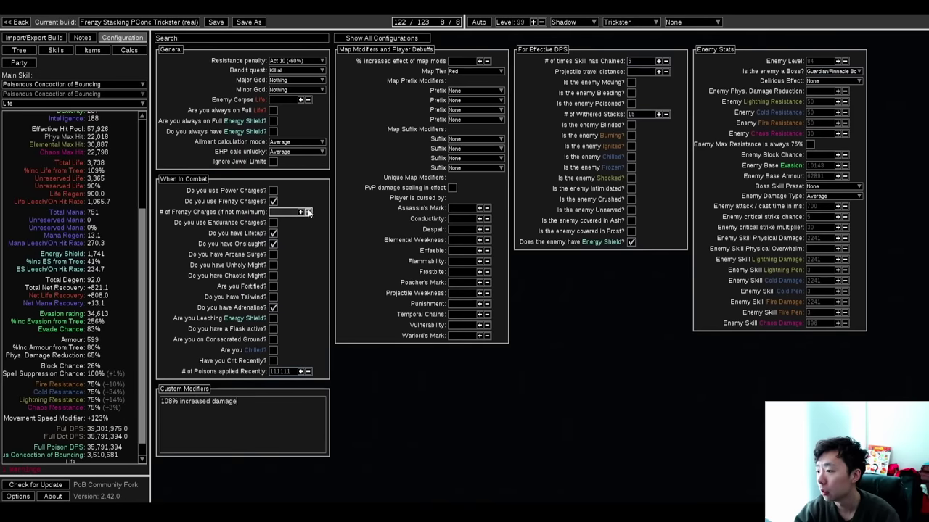
left_click(56, 51)
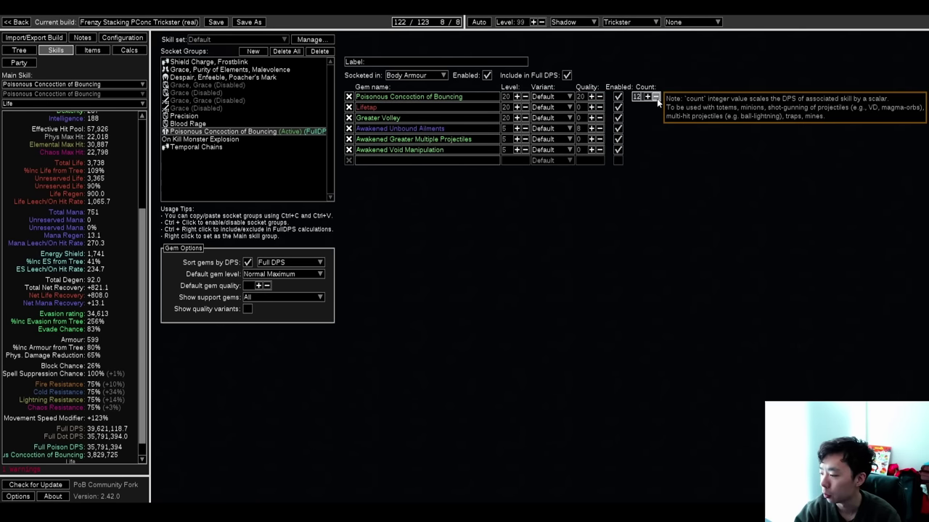
left_click(92, 51)
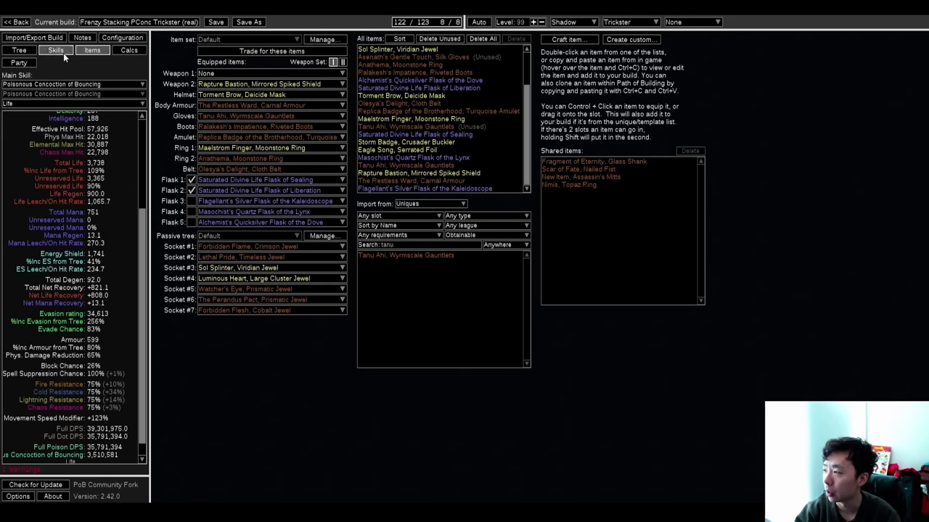
- Lower Poisonous Concoction of Bouncing to level 17, Lifetap and Greater Volley to 19, and the three Awakened supports to 4
left_click(62, 51)
left_click(526, 96)
left_click(525, 97)
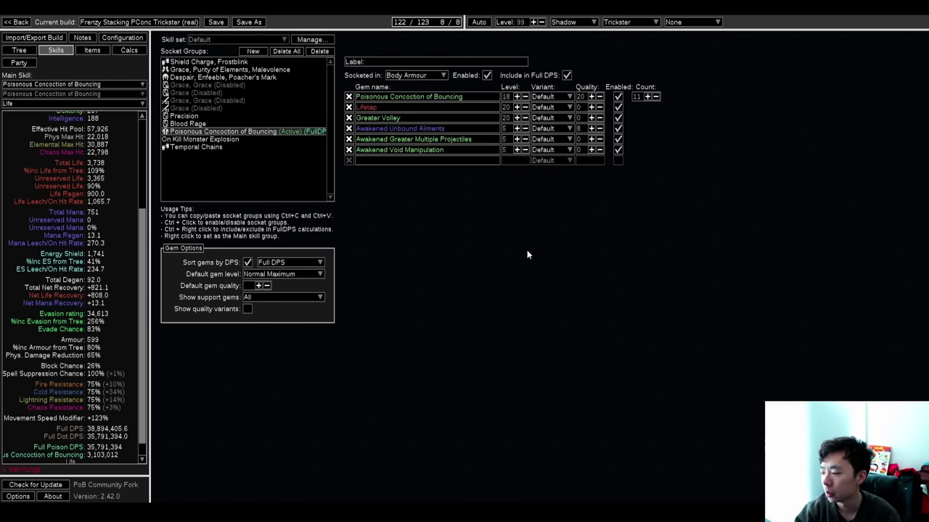
left_click(525, 97)
left_click(526, 107)
left_click(526, 118)
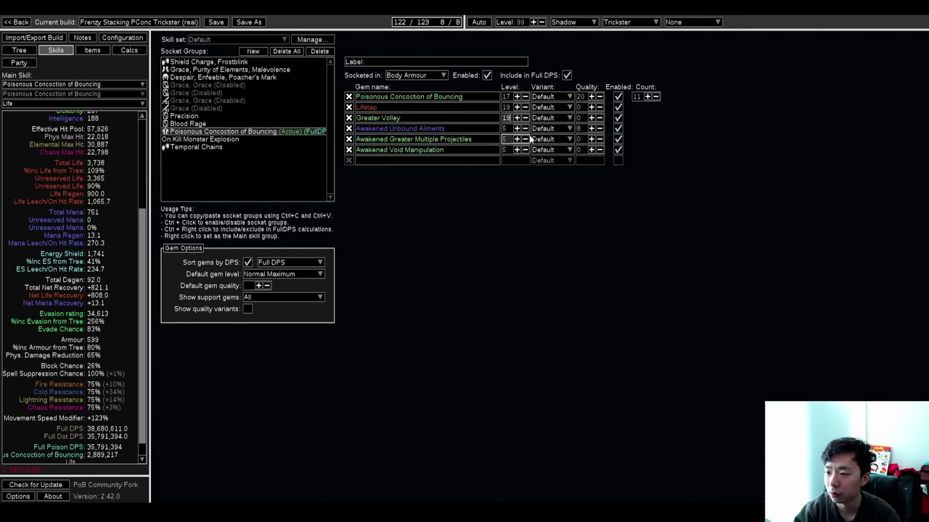
left_click(526, 129)
left_click(525, 138)
left_click(525, 150)
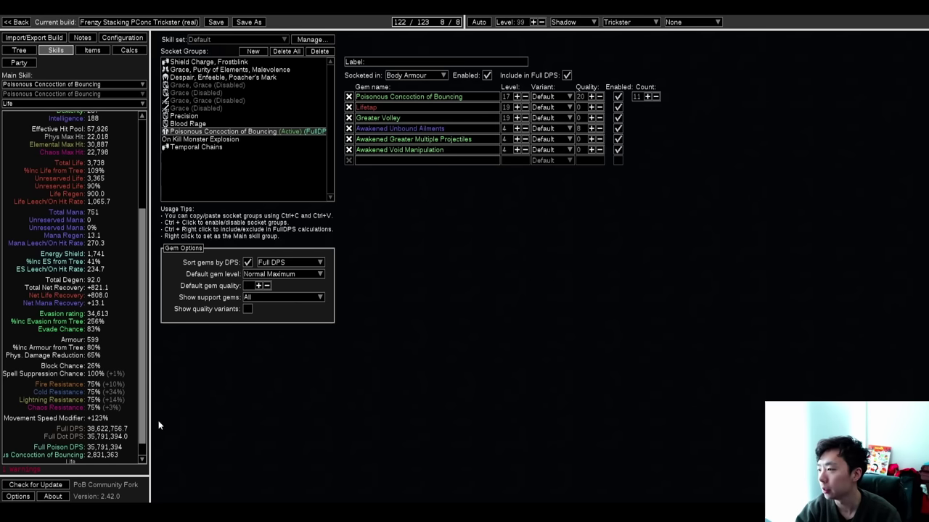
- Empty jewel Sockets #1 and #7 to compare Full DPS, and equip Forbidden Flesh in Socket #1 and Forbidden Flame in Socket #7
left_click(92, 52)
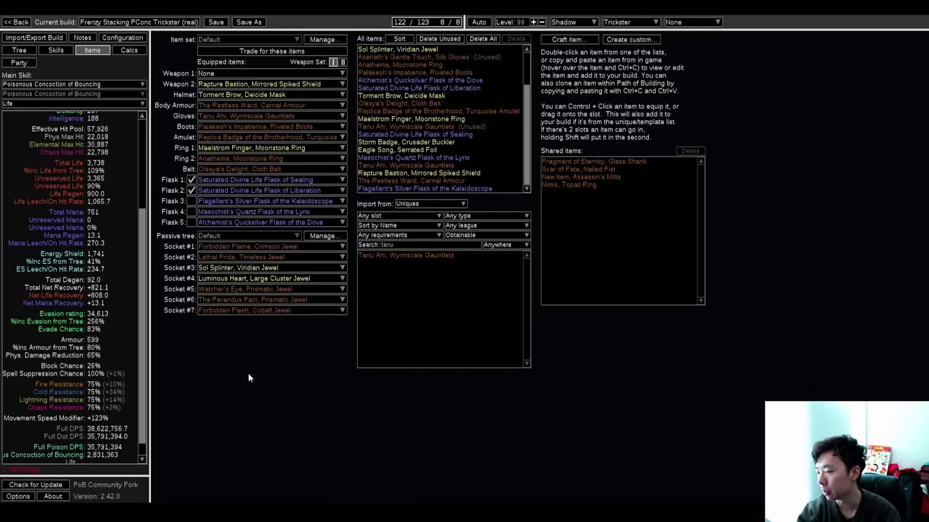
left_click(267, 312)
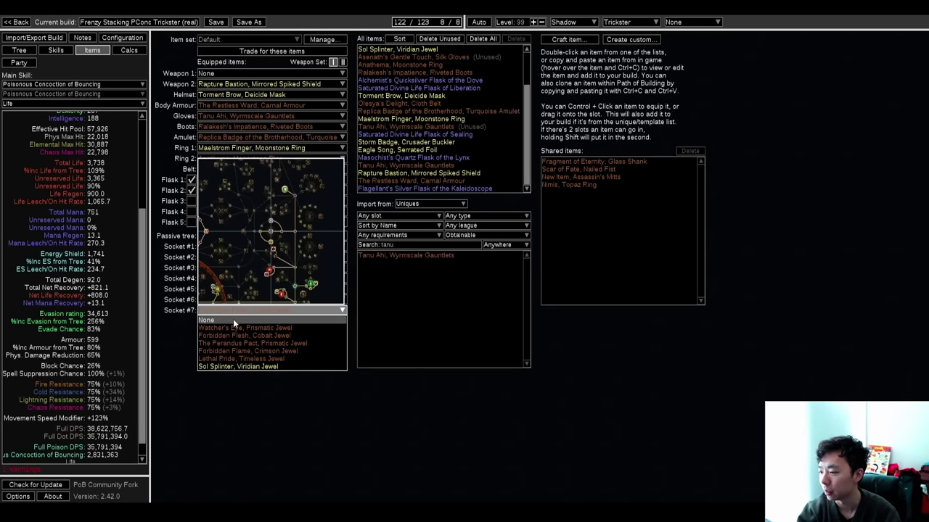
left_click(233, 320)
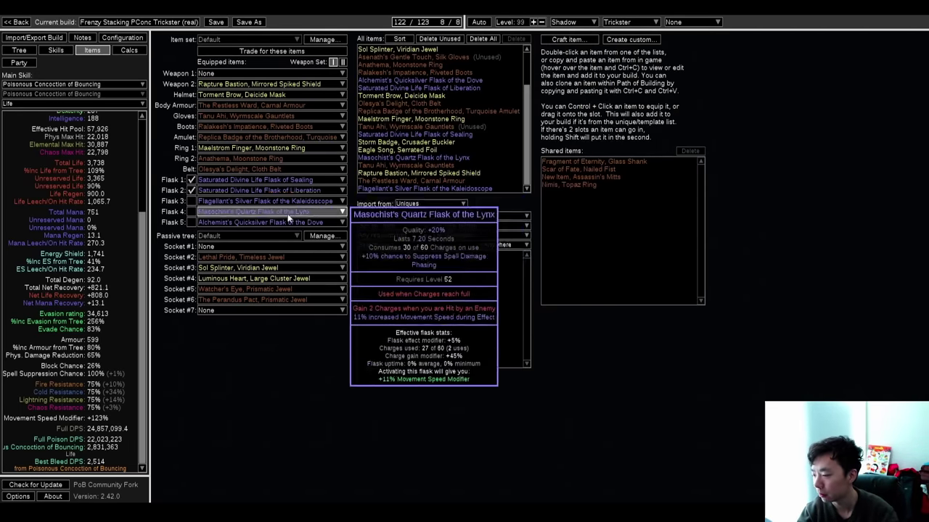
left_click(252, 247)
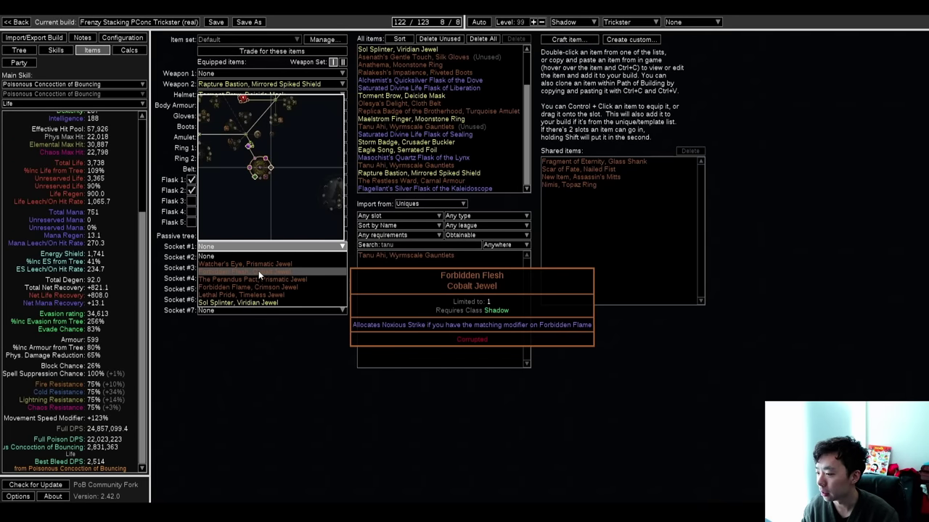
left_click(246, 310)
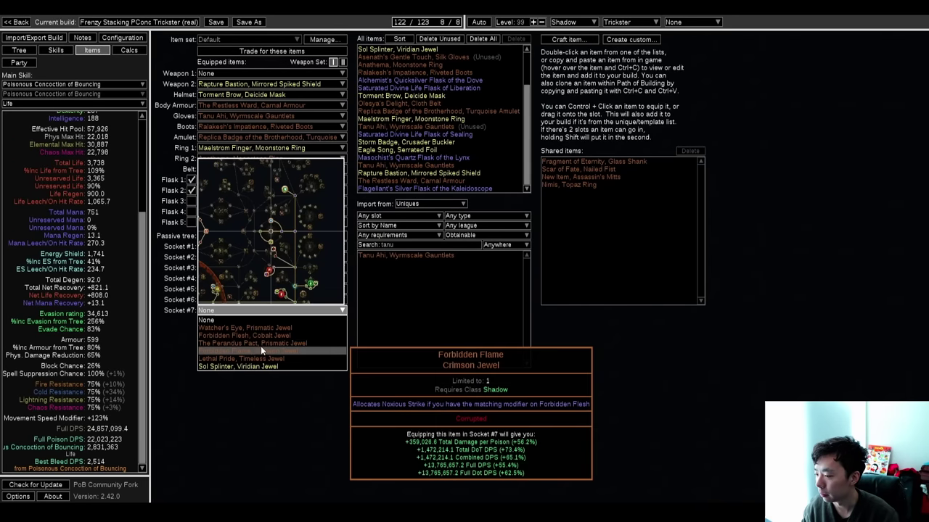
left_click(263, 351)
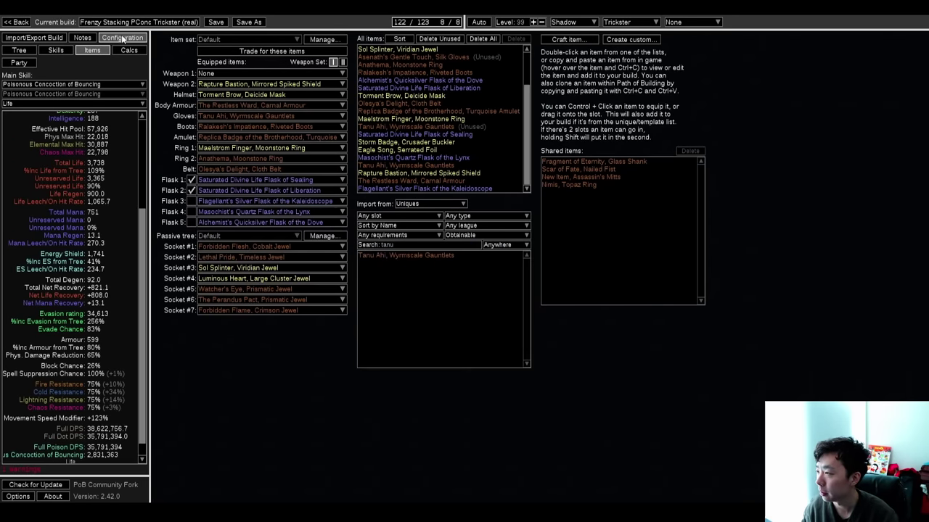
- Review the build's combat configuration and the Poisonous Concoction of Bouncing gem setup
left_click(122, 37)
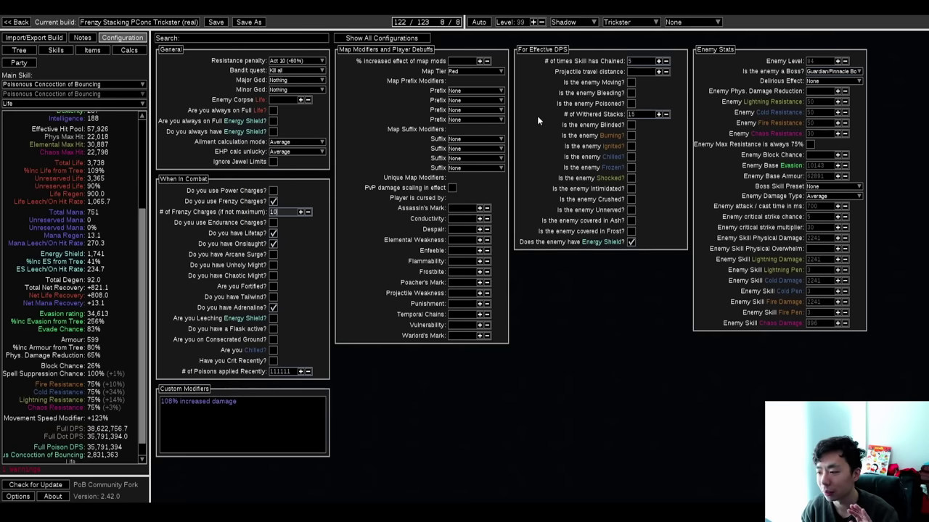
left_click(71, 52)
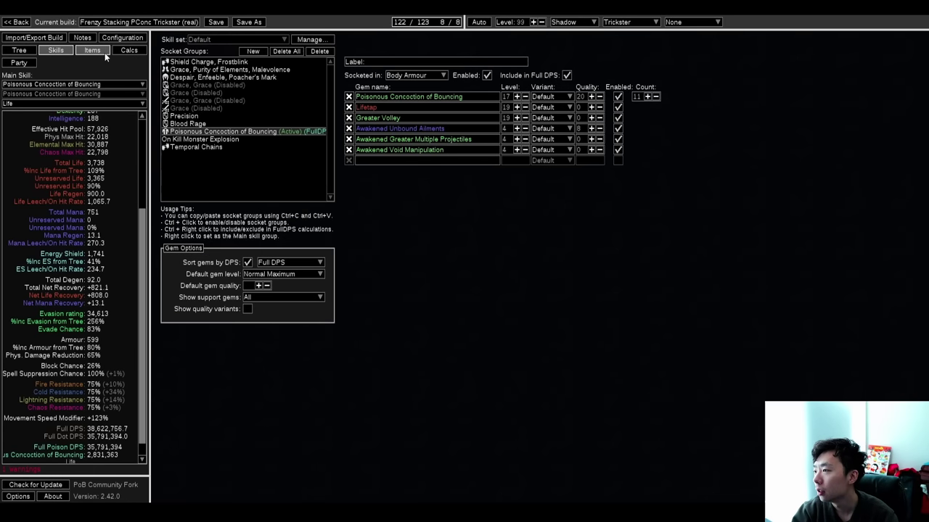
left_click(104, 52)
left_click(56, 50)
- Inspect the Torment Brow helmet's focus trigger modifier and the Despair, Enfeeble and Poacher's Mark gems socketed in it
left_click(92, 51)
mouse_move(259, 84)
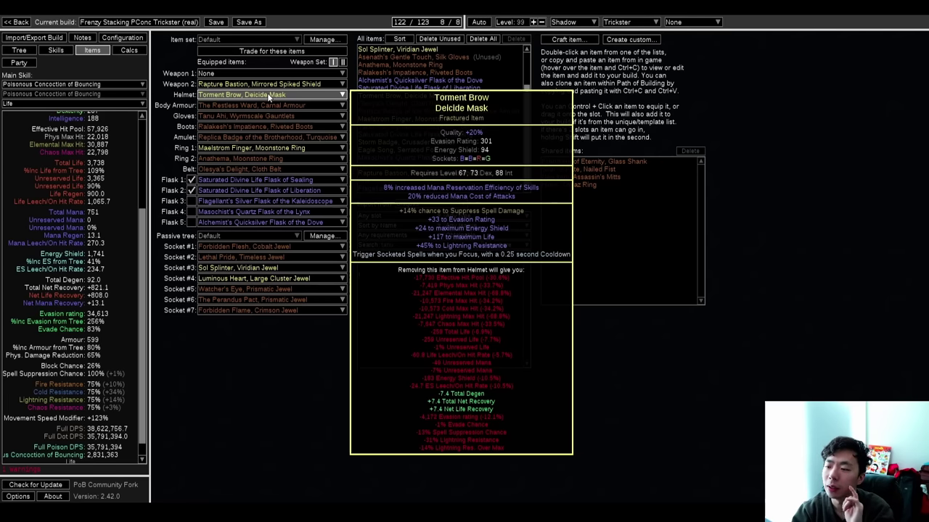
left_click(56, 50)
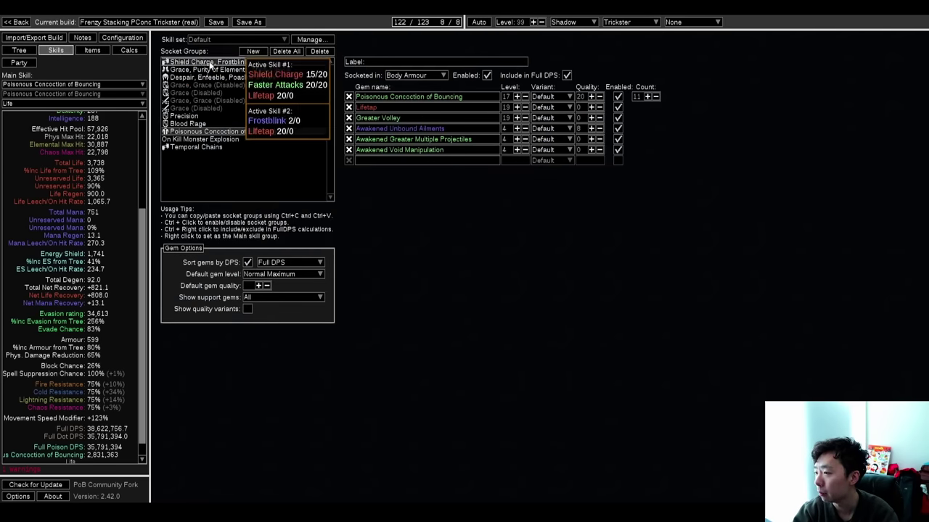
left_click(237, 77)
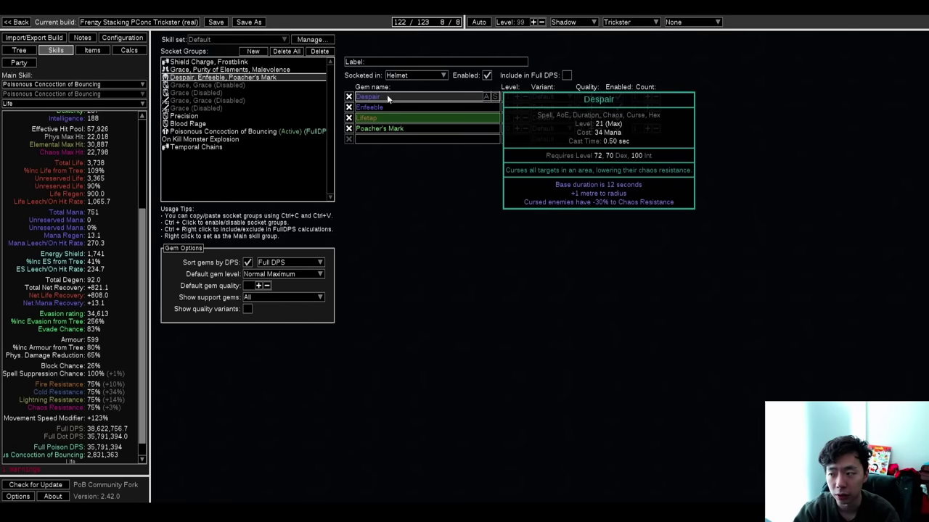
mouse_move(399, 124)
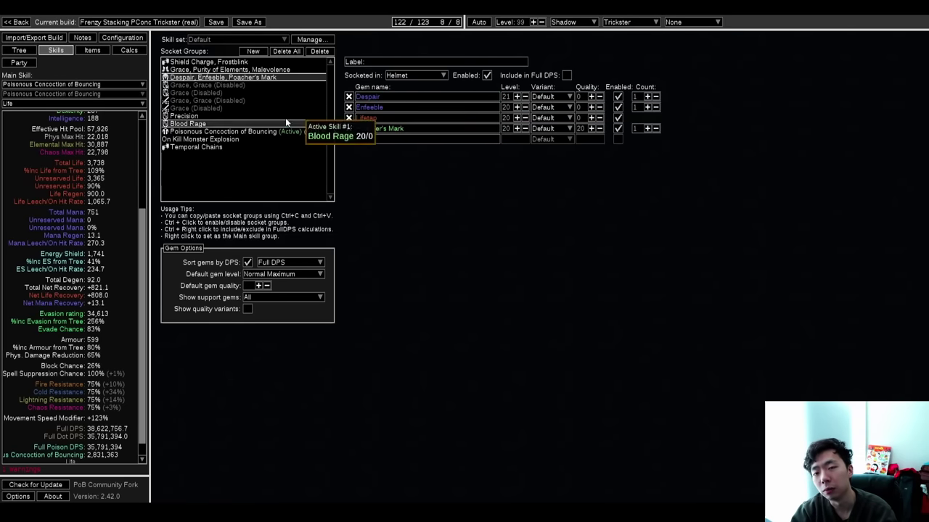
- Examine Ralakesh's Impatience, Olesya's Delight and the Anathema ring for their charge and curse limit modifiers
left_click(93, 50)
mouse_move(257, 128)
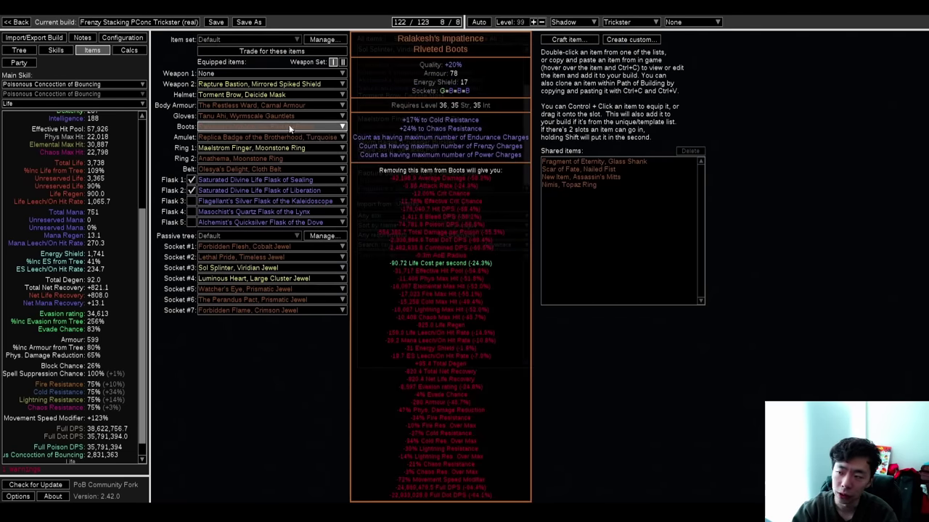
left_click(276, 116)
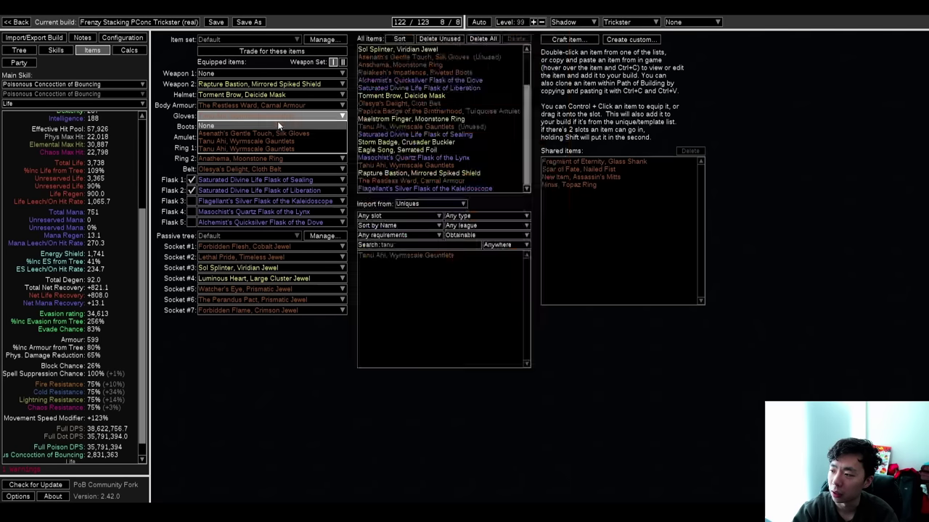
left_click(170, 145)
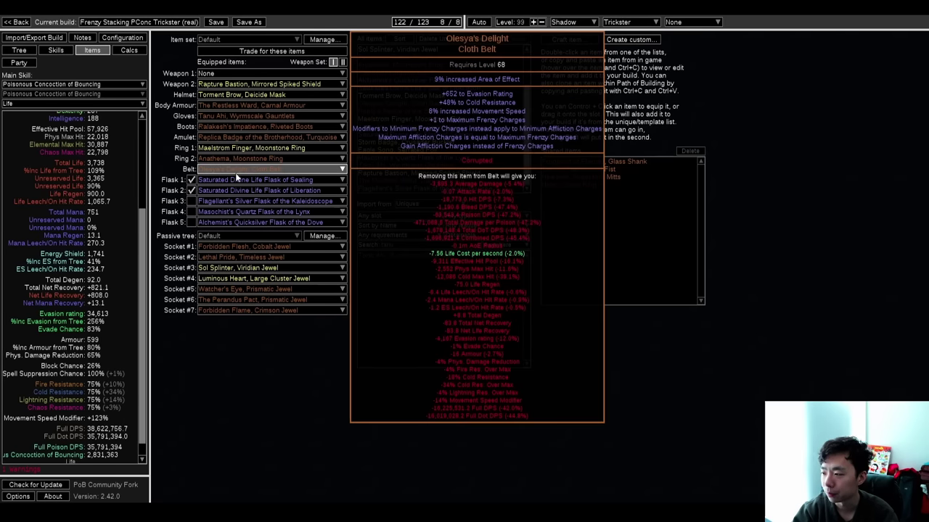
mouse_move(239, 160)
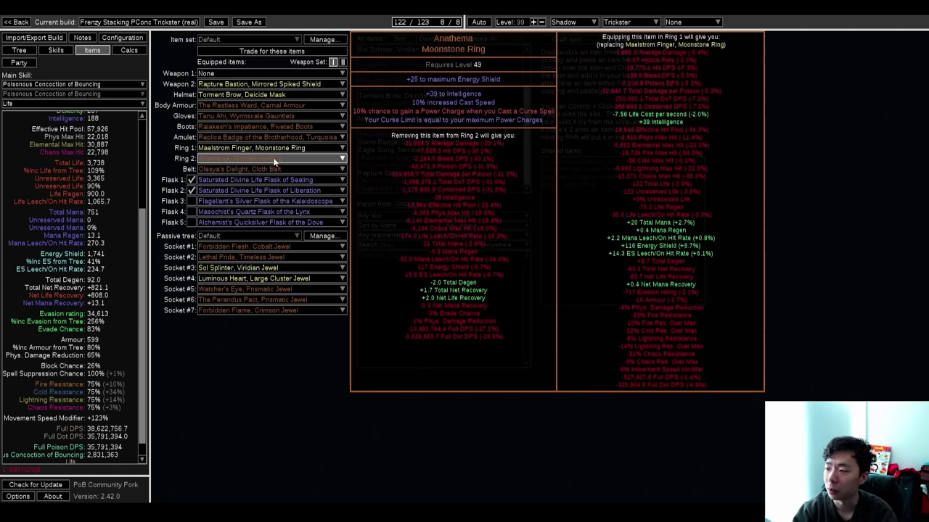
- Inspect the Infused node on the passive tree for its maximum power charge bonus
left_click(19, 50)
scroll(456, 278, "down", 2)
scroll(464, 193, "up", 5)
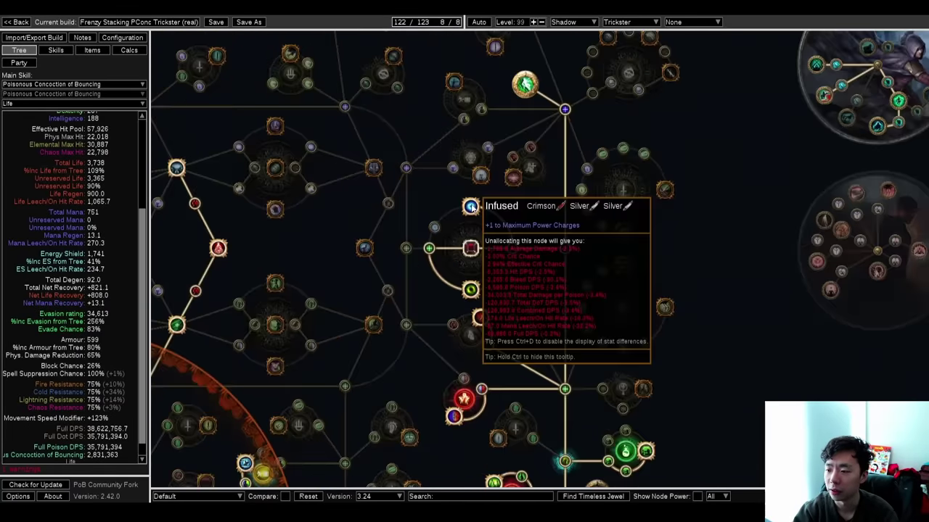
- Examine the helmet, body armour and Tanu Ahi gloves, and compare the gloves with Asenath's Gentle Touch without swapping them
left_click(101, 49)
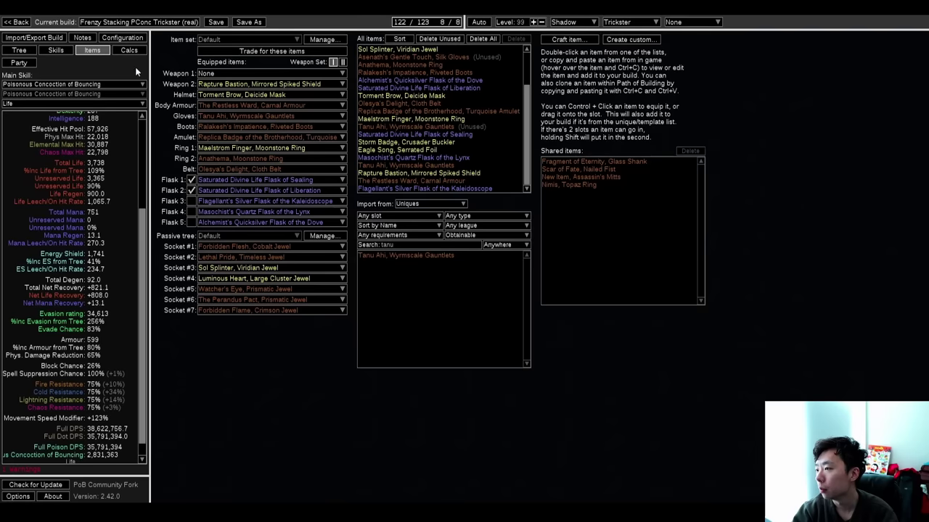
mouse_move(238, 96)
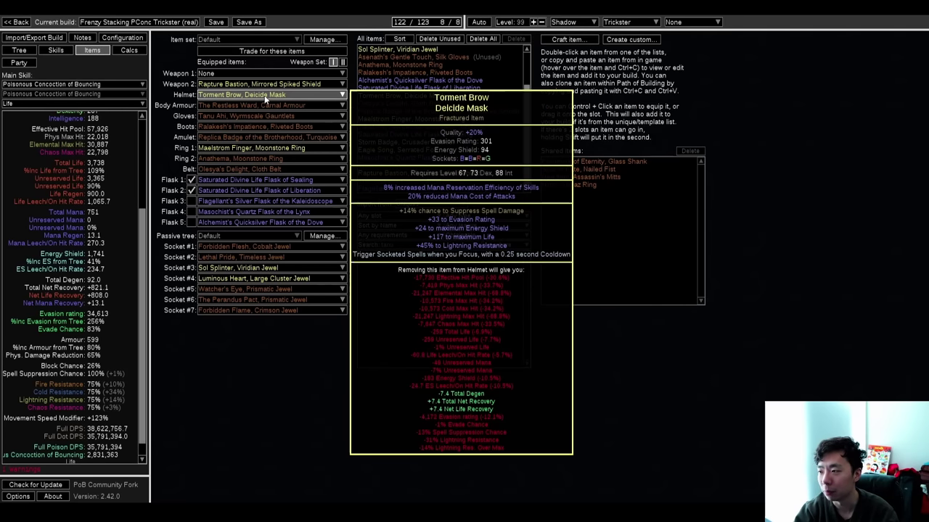
mouse_move(275, 107)
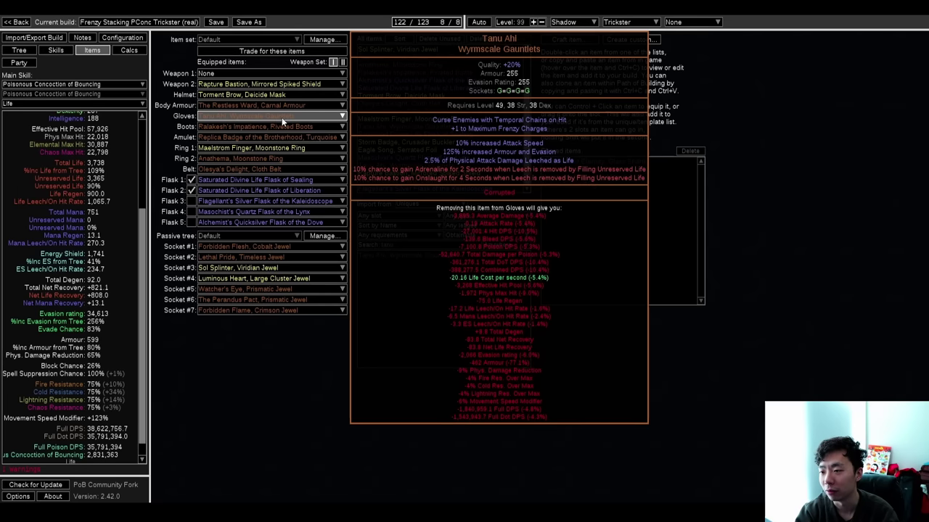
left_click(282, 118)
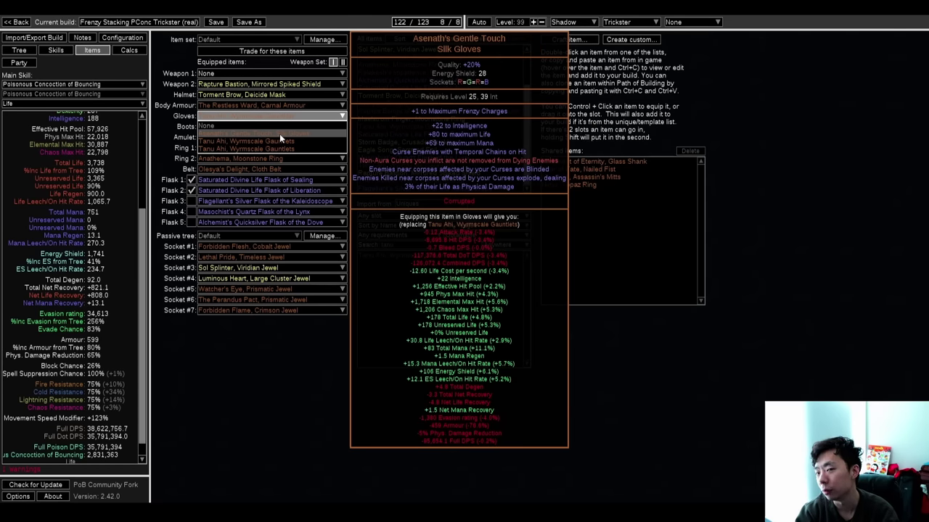
left_click(282, 120)
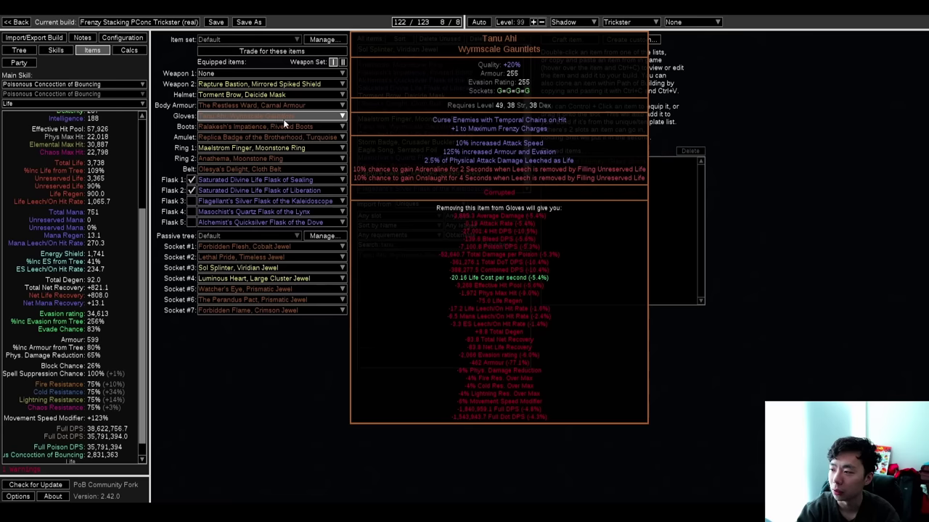
mouse_move(289, 127)
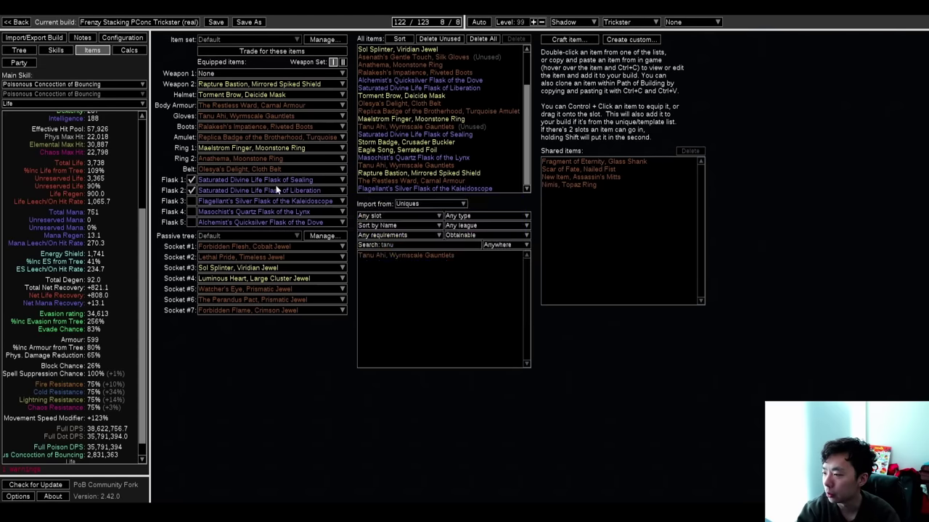
- Equip a Saturated Divine Life Flask of Liberation in both Flask 3 and Flask 4
mouse_move(270, 212)
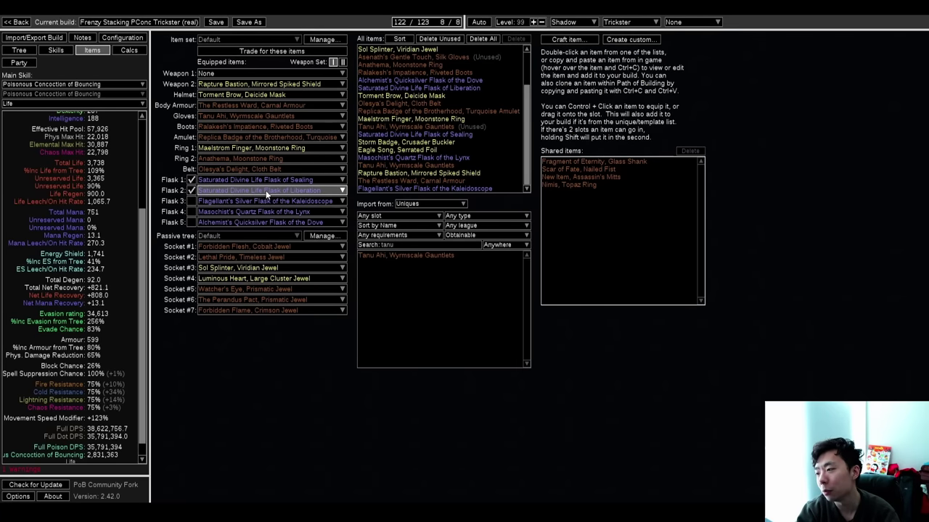
left_click(244, 203)
left_click(258, 226)
left_click(255, 211)
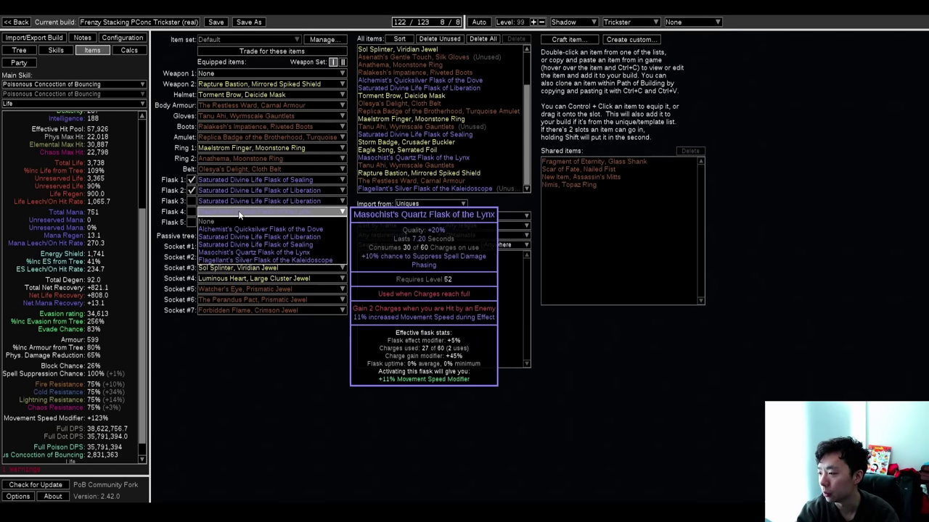
left_click(256, 237)
- Search the uniques for "prog", equip the Progenesis Amethyst Flask in Flask 5 and activate it
left_click(428, 246)
type("p")
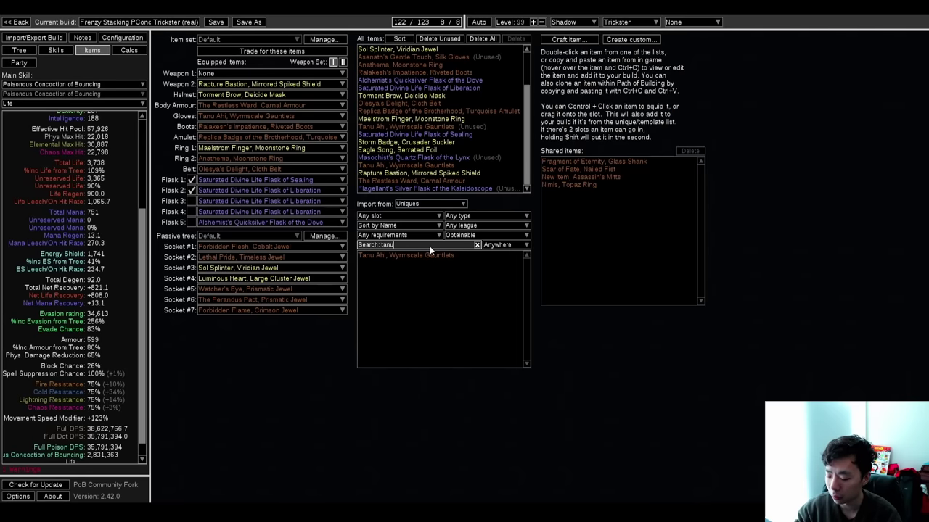
type("rog")
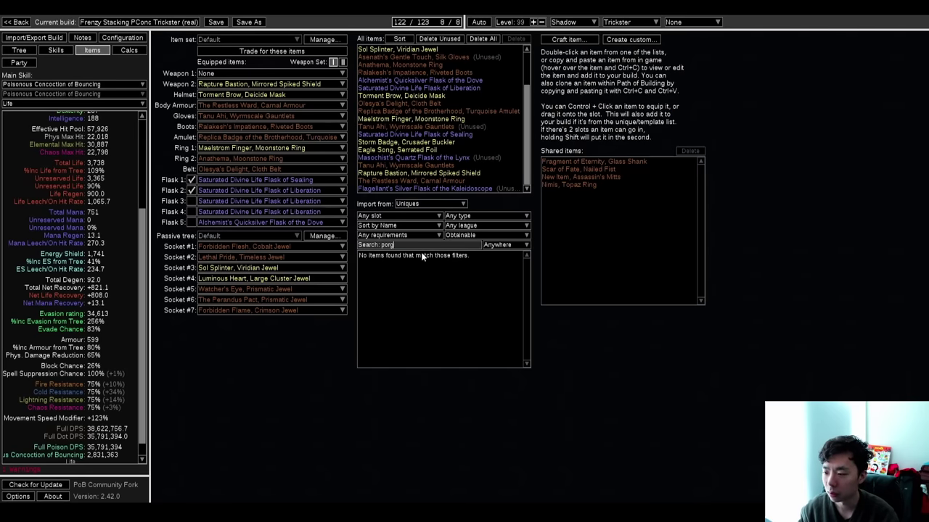
mouse_move(421, 252)
type("og")
left_click_drag(423, 256, 243, 223)
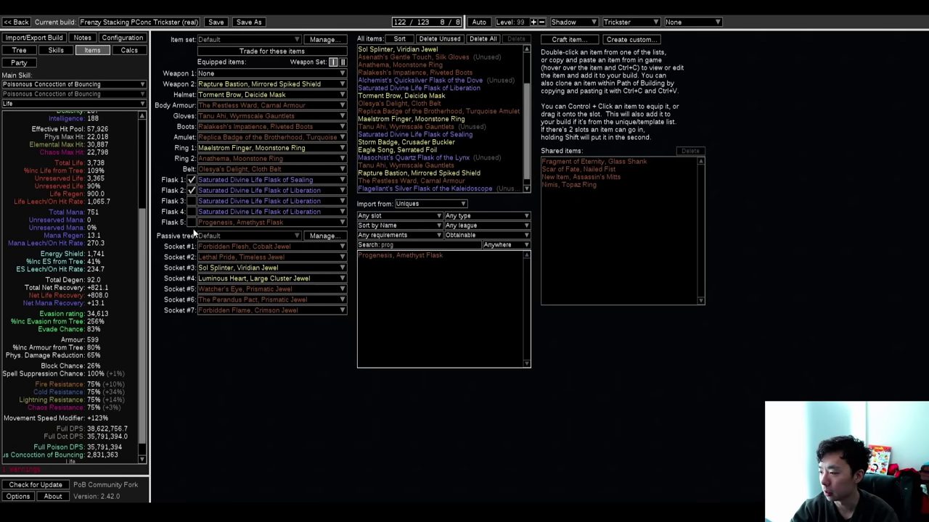
left_click(193, 224)
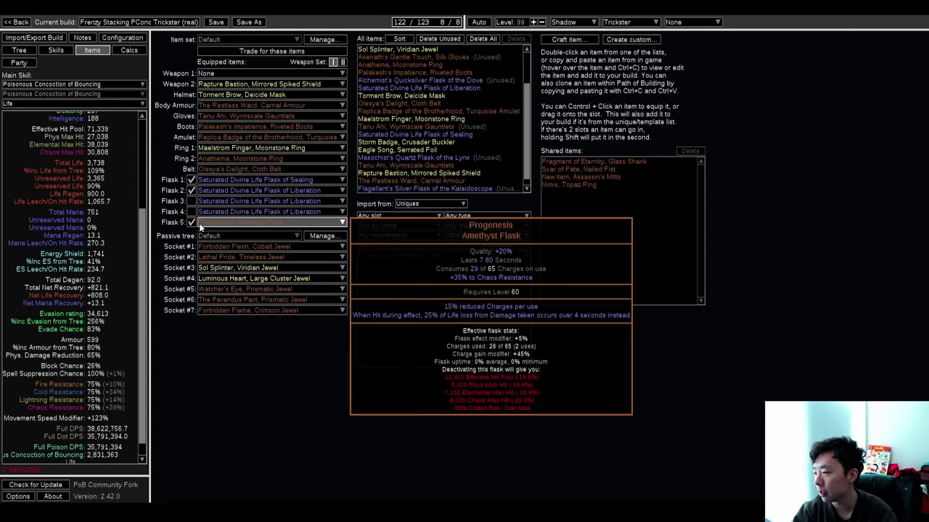
- Inspect the allocated Flask Mastery on the passive tree for its flask charge effect on critical strikes
left_click(19, 50)
scroll(471, 138, "down", 2)
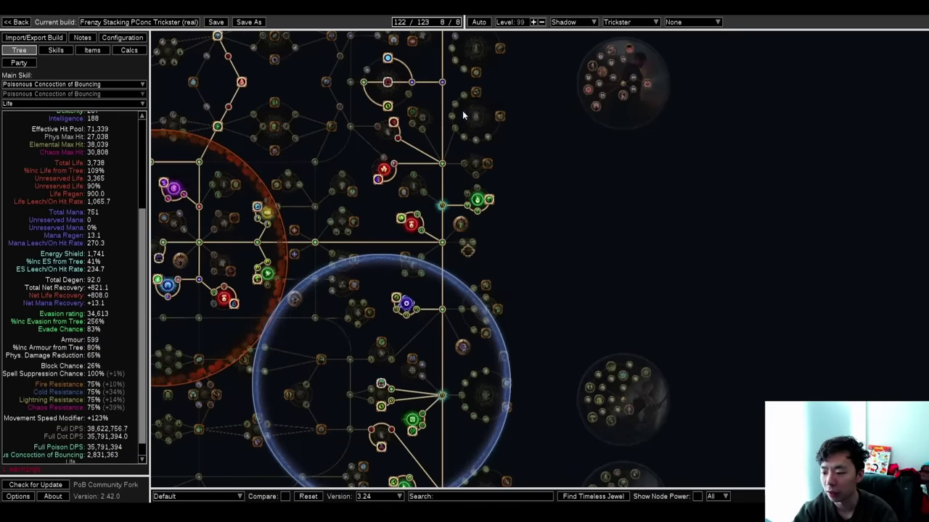
scroll(457, 116, "up", 3)
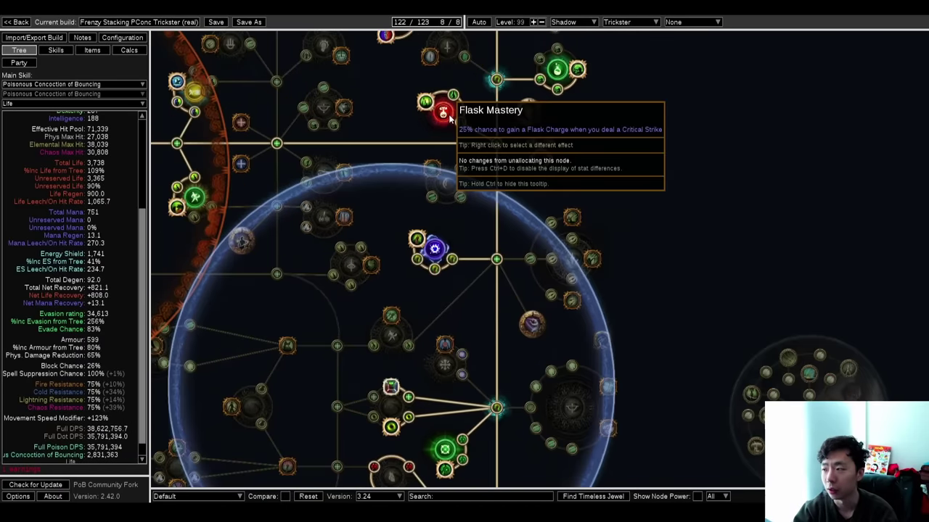
scroll(94, 181, "up", 5)
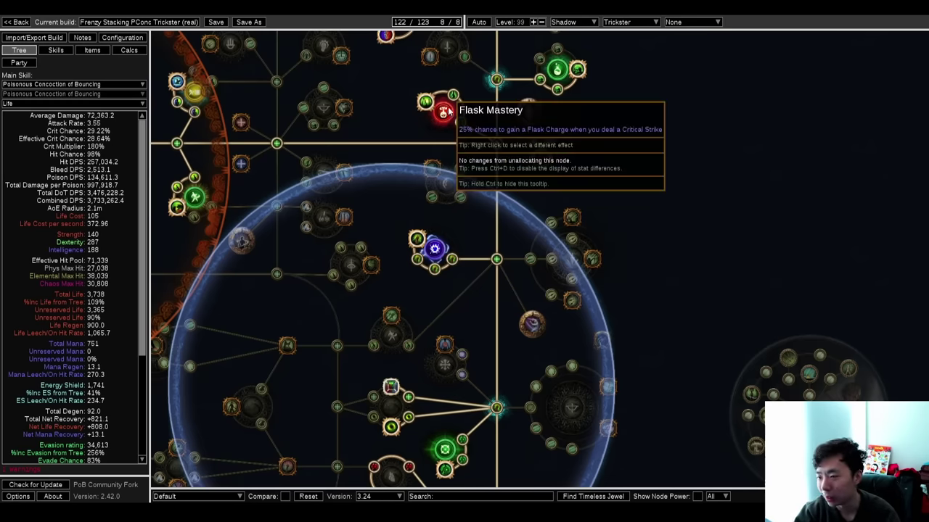
scroll(453, 122, "down", 1)
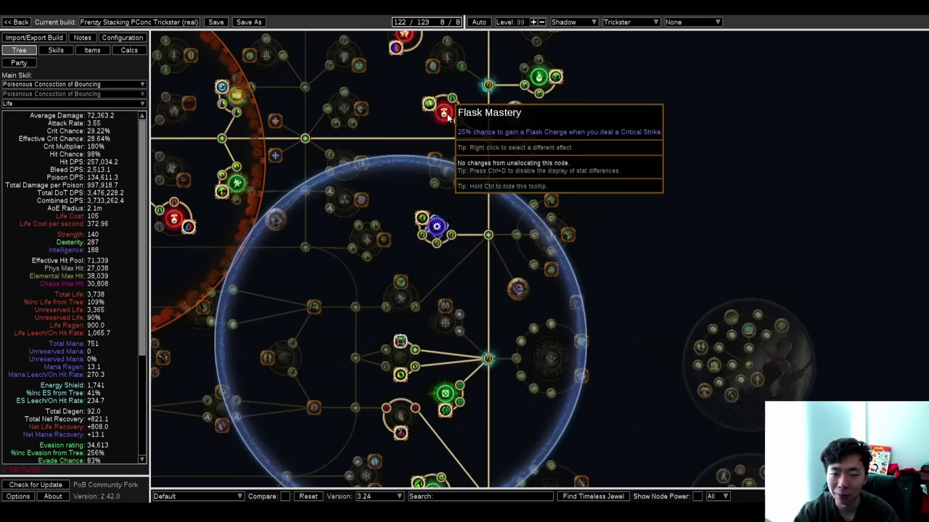
- Examine the Forbidden Flesh and Sol Splinter jewels in their sockets, along with the passive clusters inside the large jewel radius
left_click(92, 50)
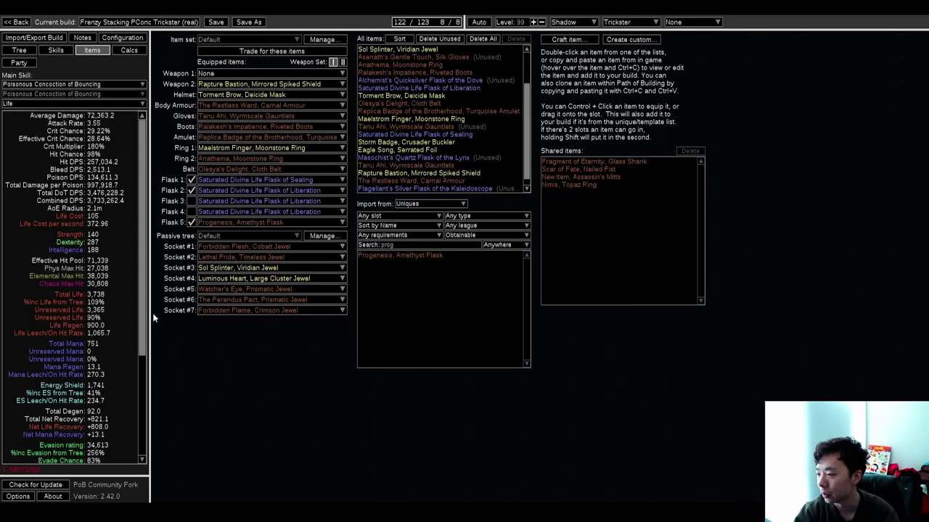
mouse_move(241, 289)
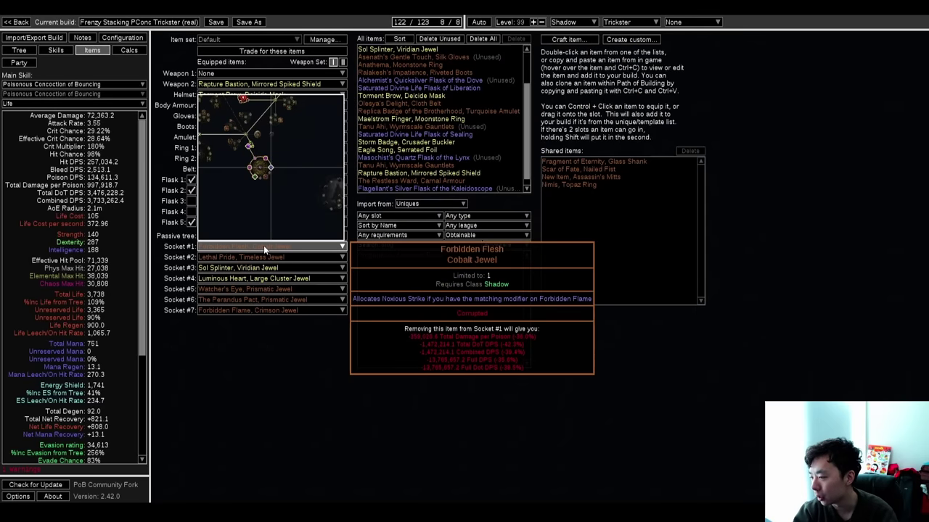
left_click(20, 51)
left_click_drag(202, 168, 558, 252)
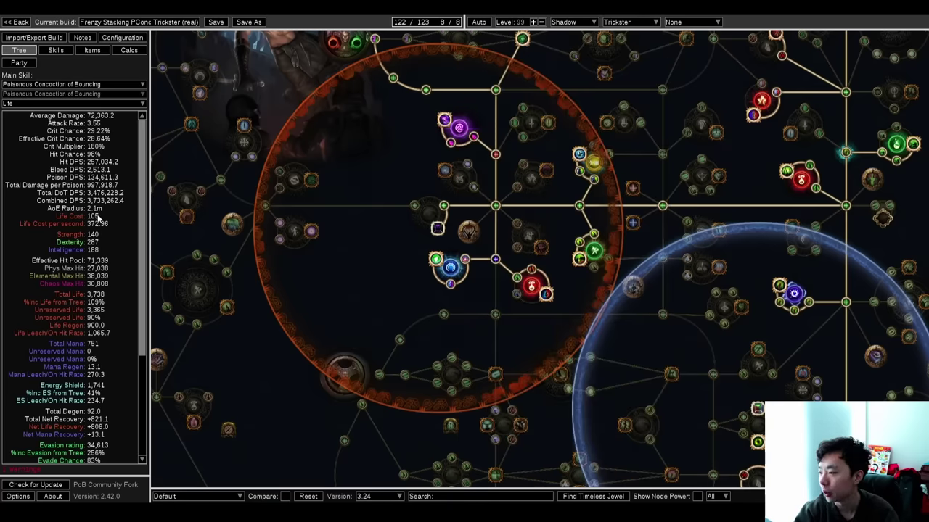
left_click(56, 50)
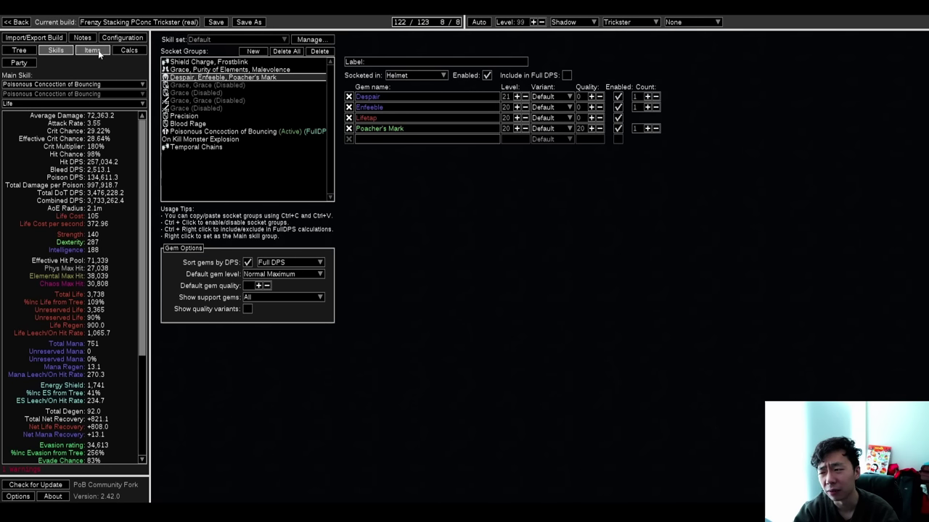
left_click(80, 51)
mouse_move(267, 268)
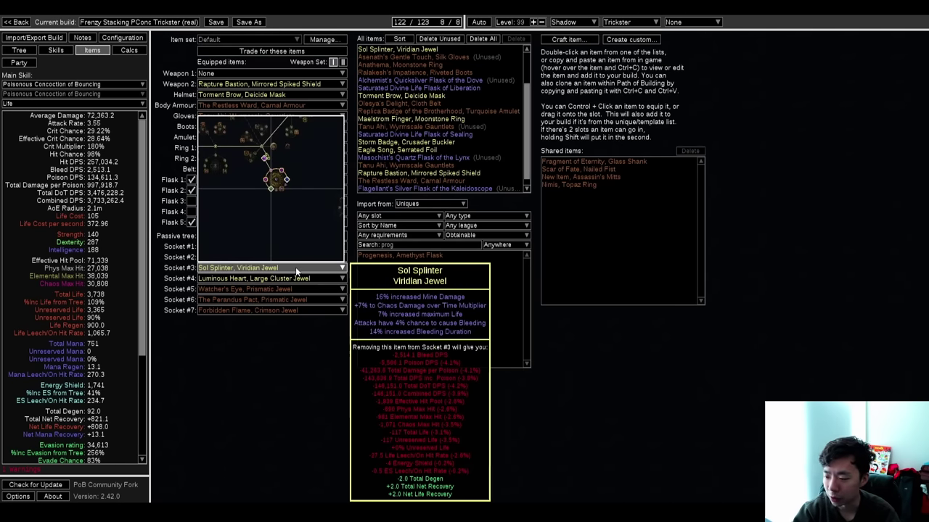
- Inspect the allocated passives around the blue jewel radius and the Luminous Heart cluster jewel, and view the Socket #5 alternatives without swapping
left_click(26, 50)
scroll(624, 275, "down", 3)
left_click_drag(628, 280, 379, 183)
mouse_move(471, 351)
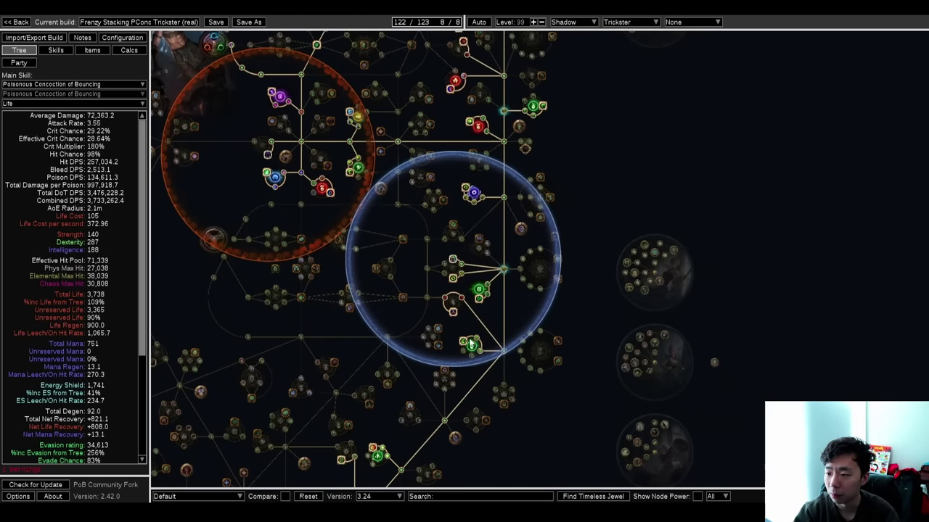
left_click(92, 51)
mouse_move(283, 274)
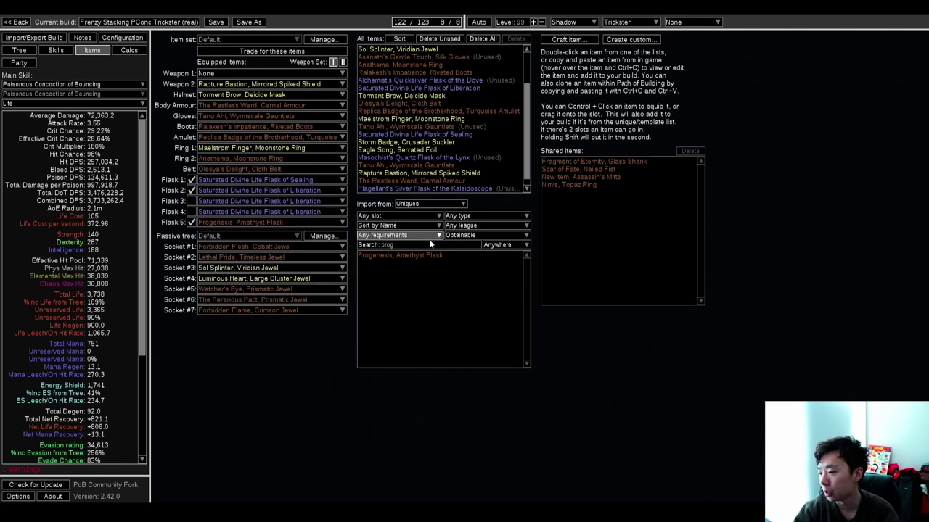
mouse_move(293, 290)
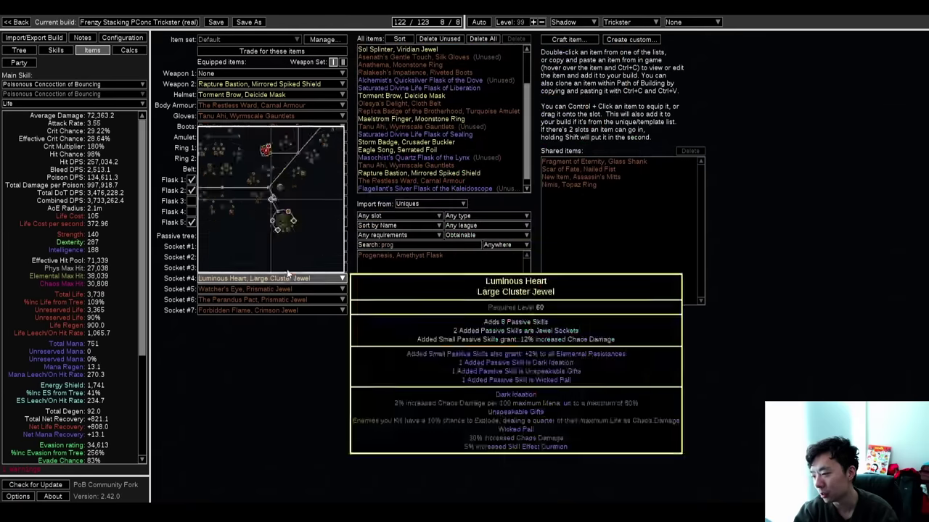
left_click(257, 293)
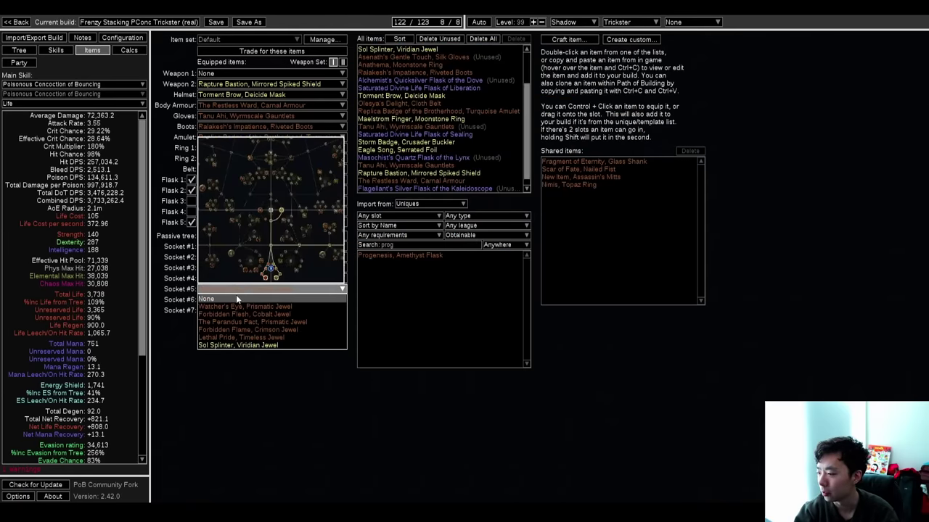
left_click(230, 321)
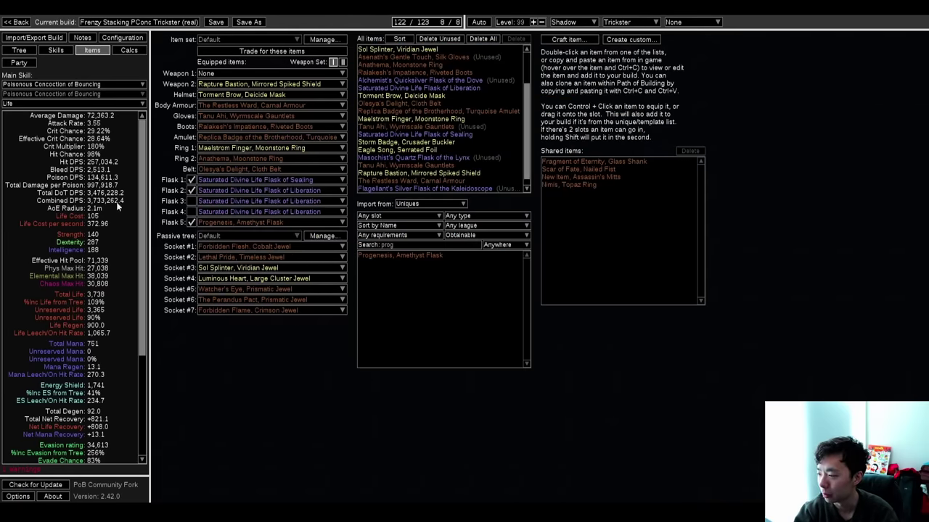
- Examine the Shield Charge gem group, the Grace, Purity of Elements and Malevolence aura group, and the Torment Brow helmet's modifiers
left_click(56, 50)
left_click(208, 62)
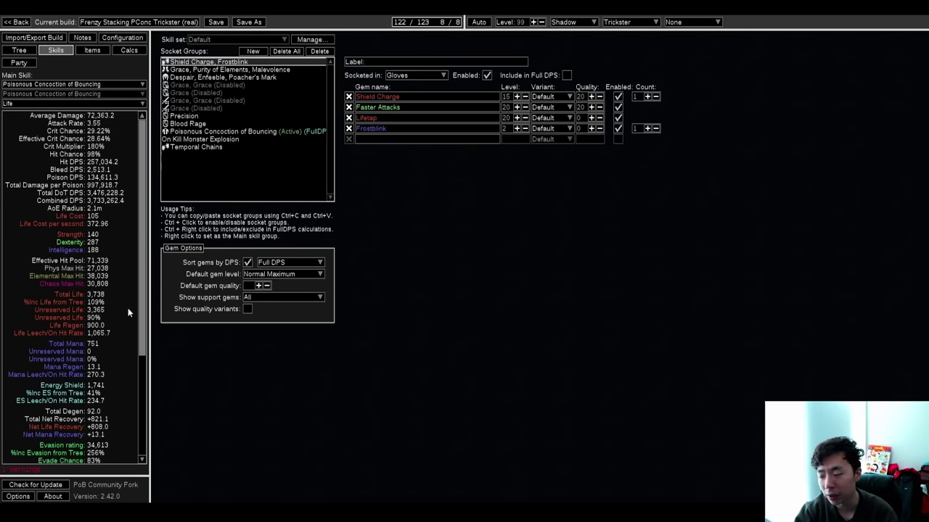
mouse_move(384, 99)
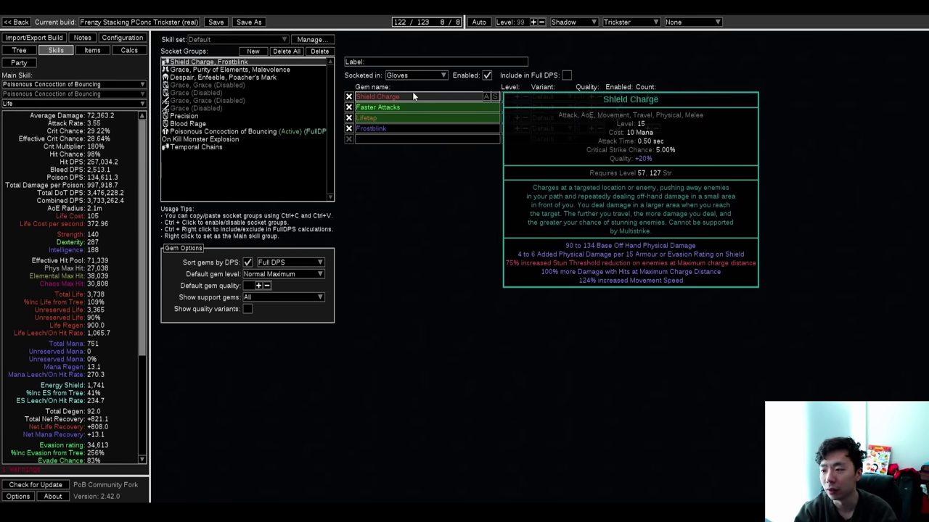
left_click(286, 71)
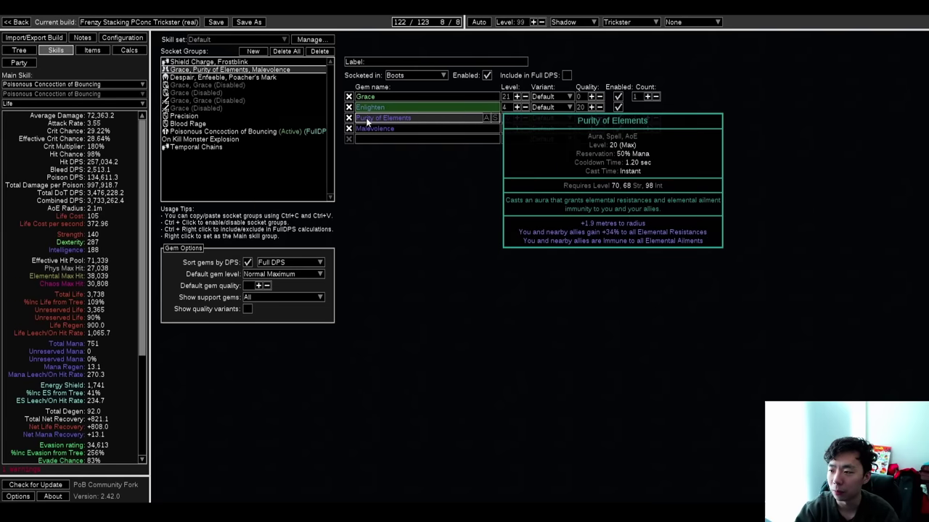
left_click(92, 50)
mouse_move(257, 97)
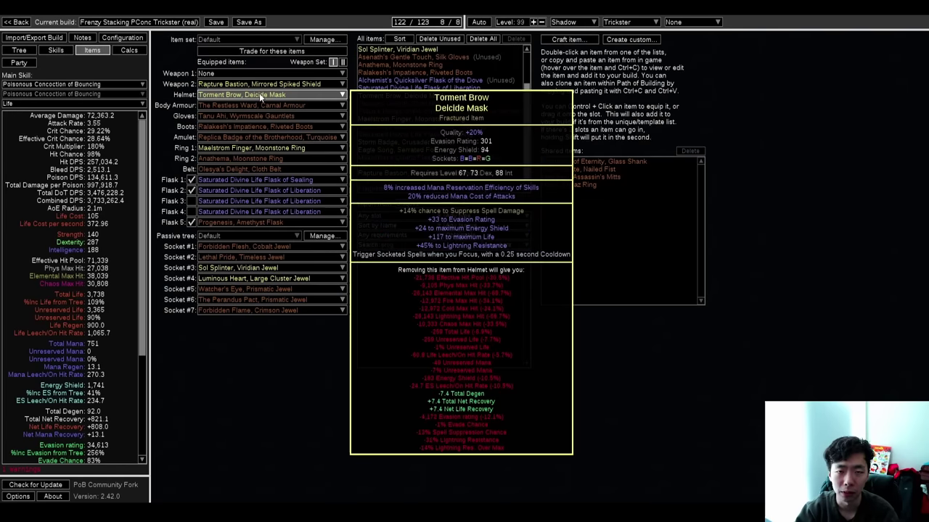
- Try allocating Mind Drinker and the mastery in its cluster on the passive tree
key("ctrl+1")
scroll(268, 92, "down", 3)
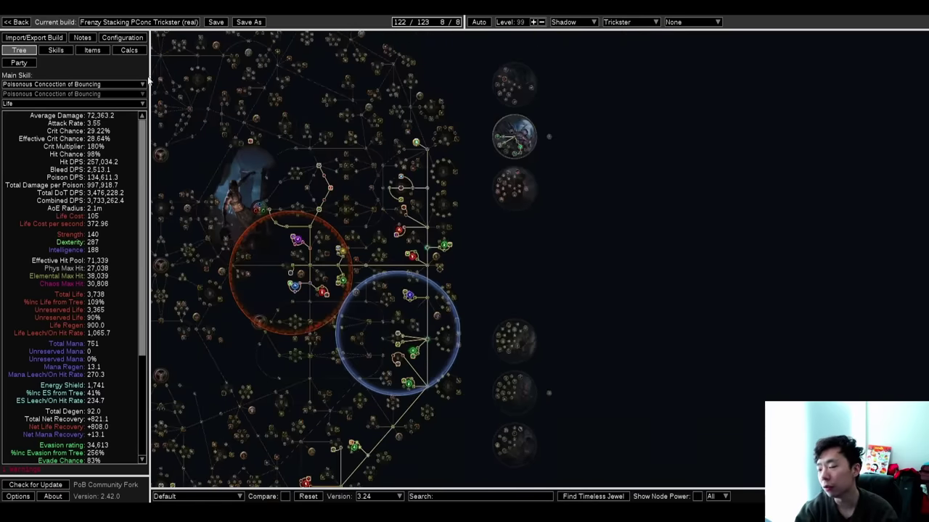
left_click(92, 50)
left_click(22, 51)
scroll(406, 167, "up", 7)
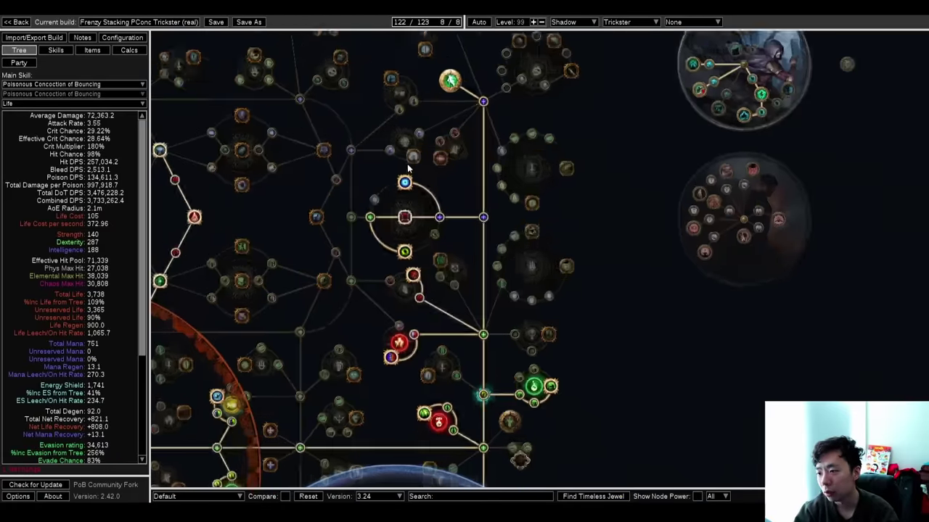
left_click(414, 154)
left_click(407, 142)
left_click(436, 278)
scroll(108, 286, "down", 1)
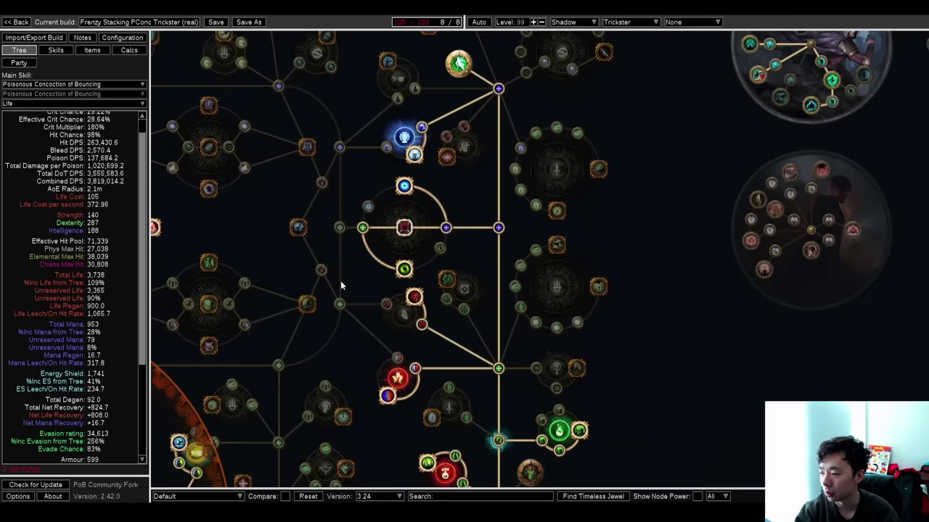
- Try Enlighten at level 2 in the boots aura group and remove the trial Mind Drinker allocations from the tree
left_click(56, 50)
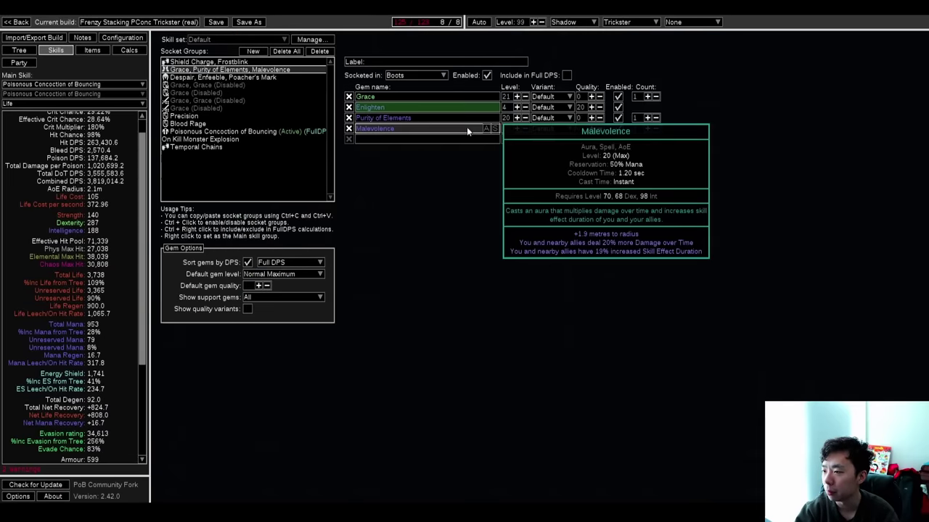
left_click(526, 108)
left_click(525, 107)
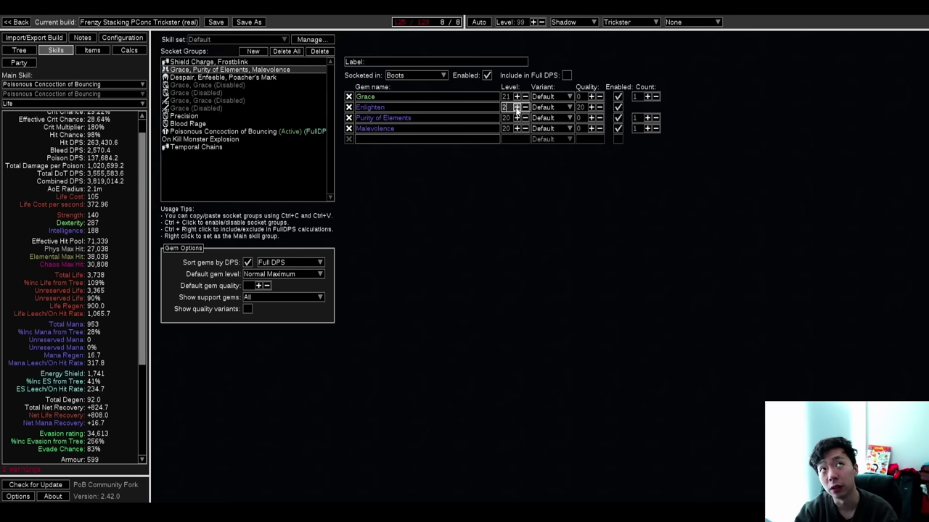
left_click(24, 51)
- Examine the helmet curse gems, Precision with Arrogance and Blood Rage, and check the Mind Drinker node on the passive tree
left_click(93, 50)
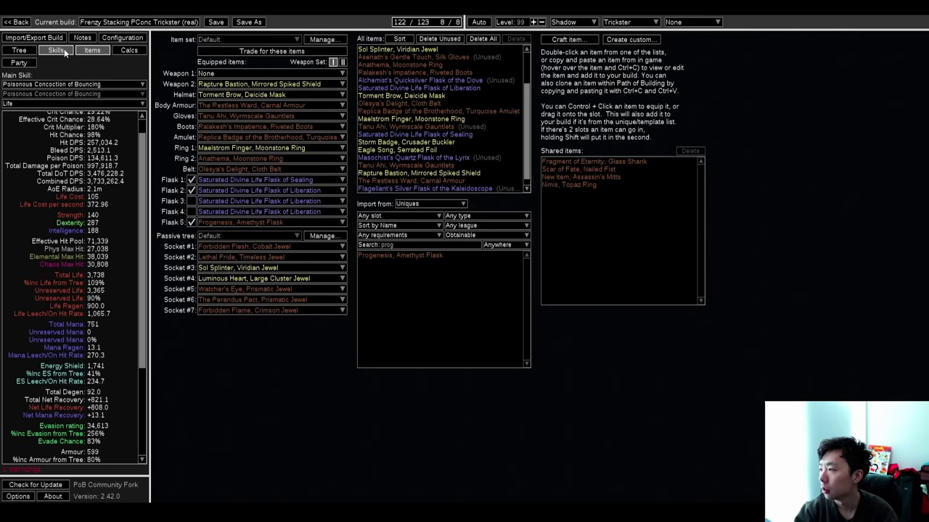
left_click(56, 50)
left_click(257, 78)
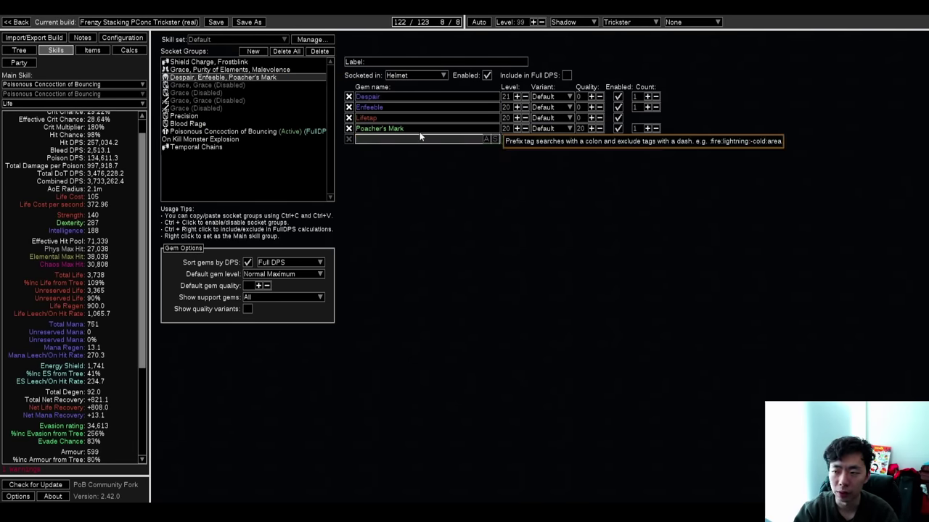
left_click(185, 116)
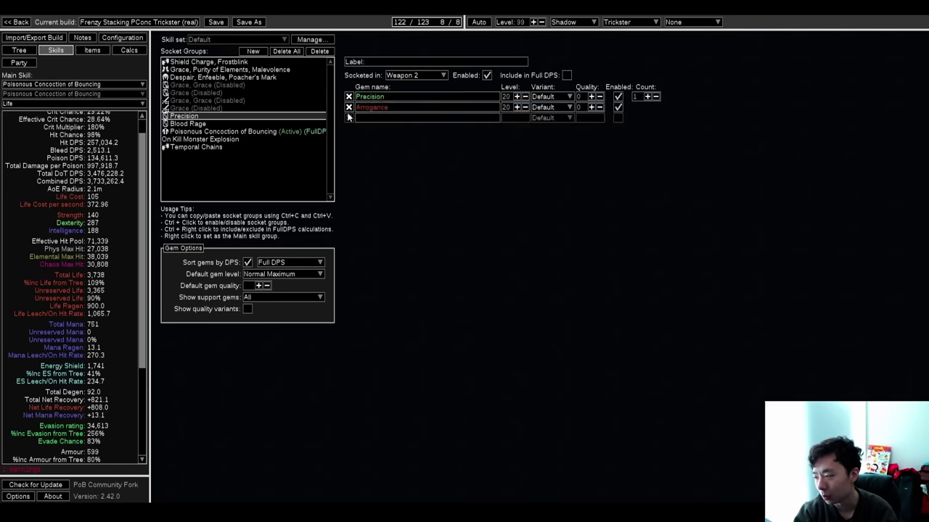
left_click(18, 50)
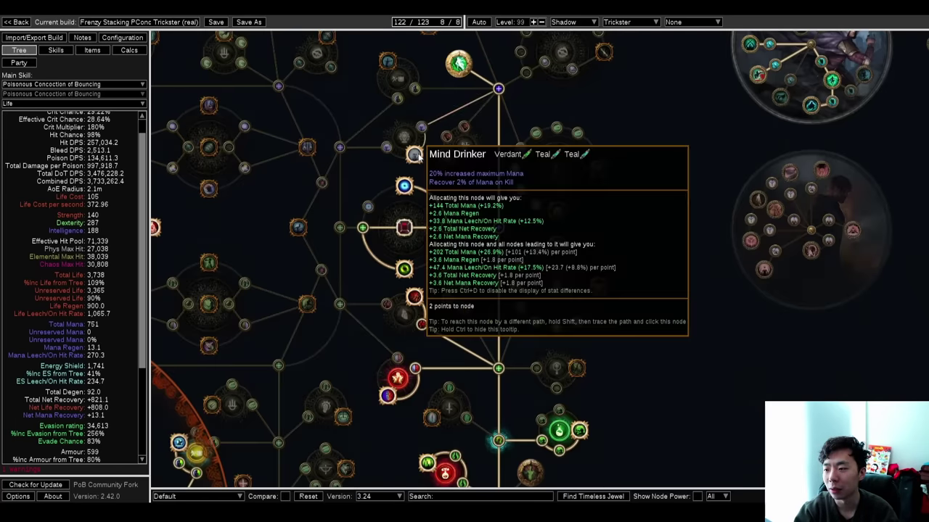
left_click(56, 51)
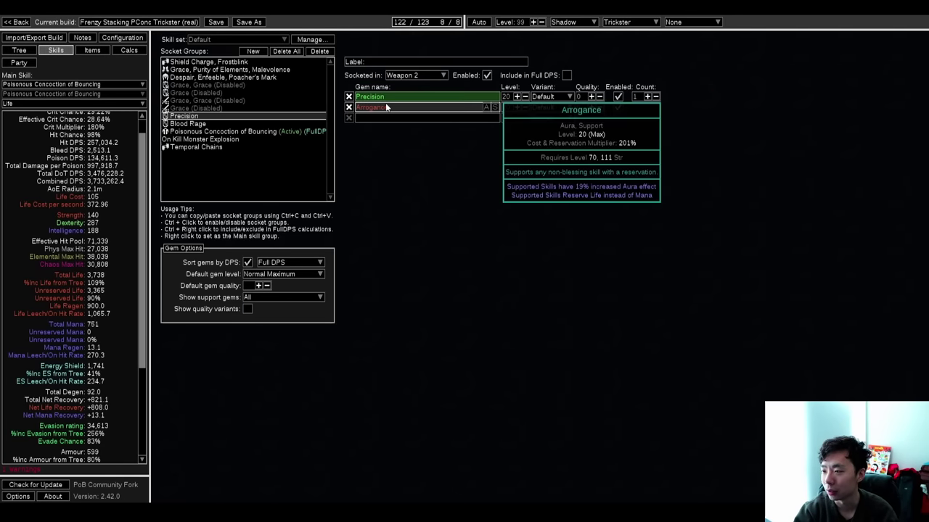
left_click(188, 124)
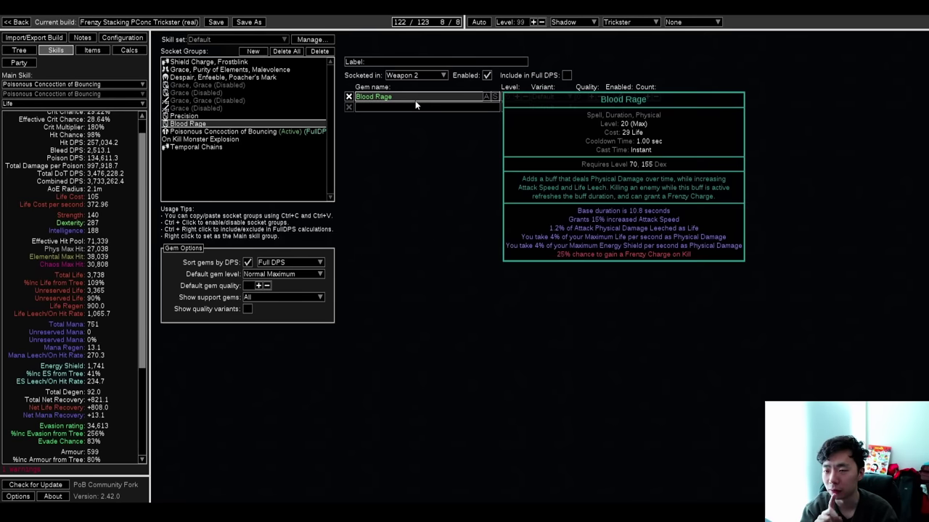
- Examine the Poisonous Concoction of Bouncing gem and its Awakened Greater Multiple Projectiles and Greater Volley supports in the body armour
left_click(103, 51)
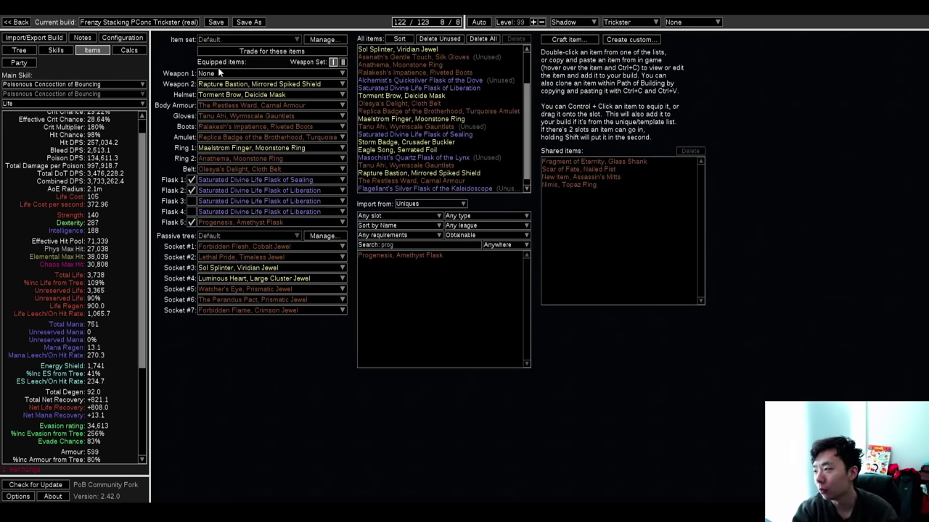
left_click(56, 50)
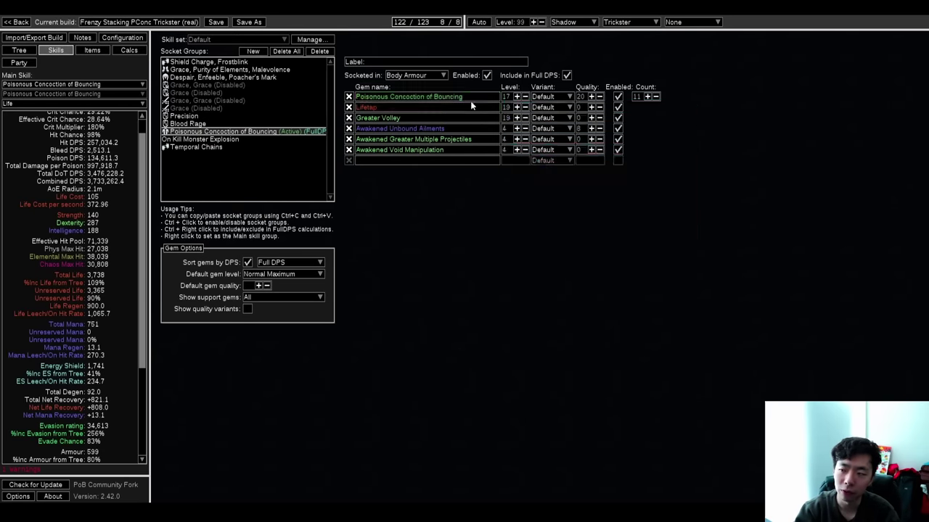
mouse_move(453, 101)
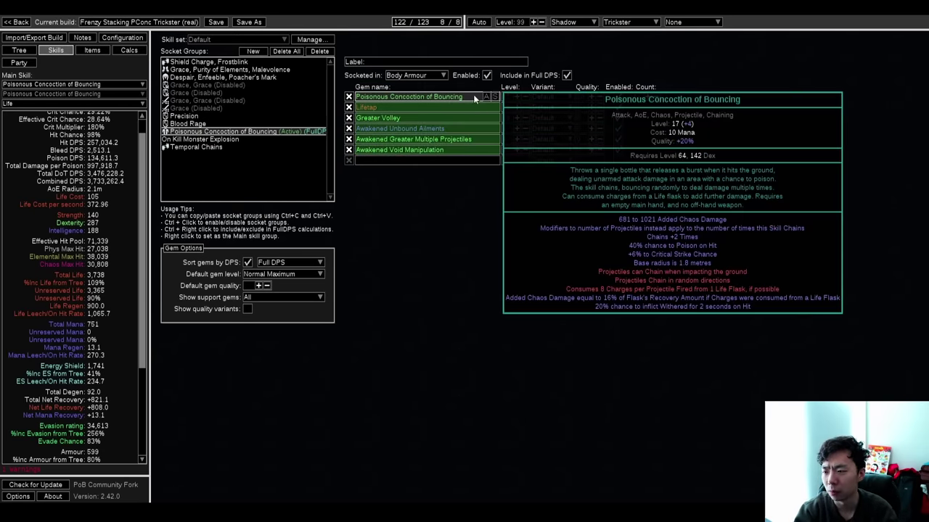
mouse_move(435, 144)
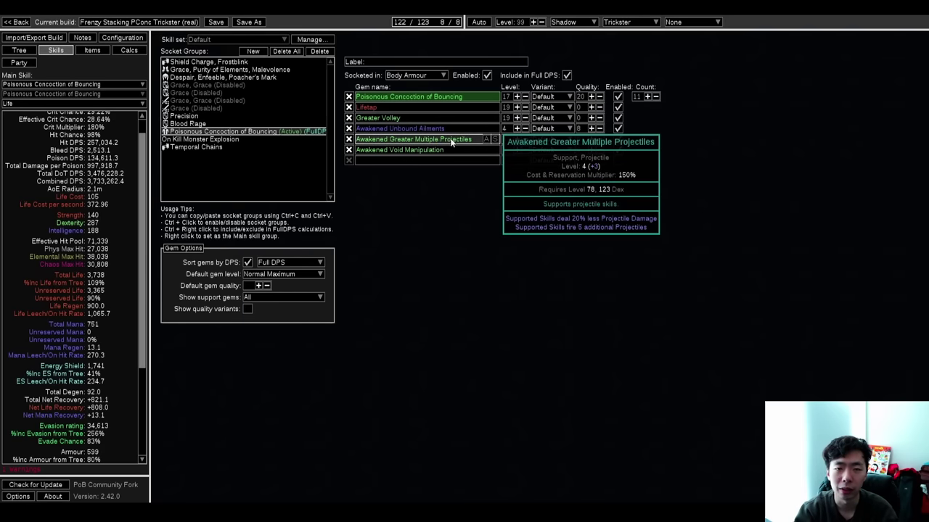
mouse_move(396, 117)
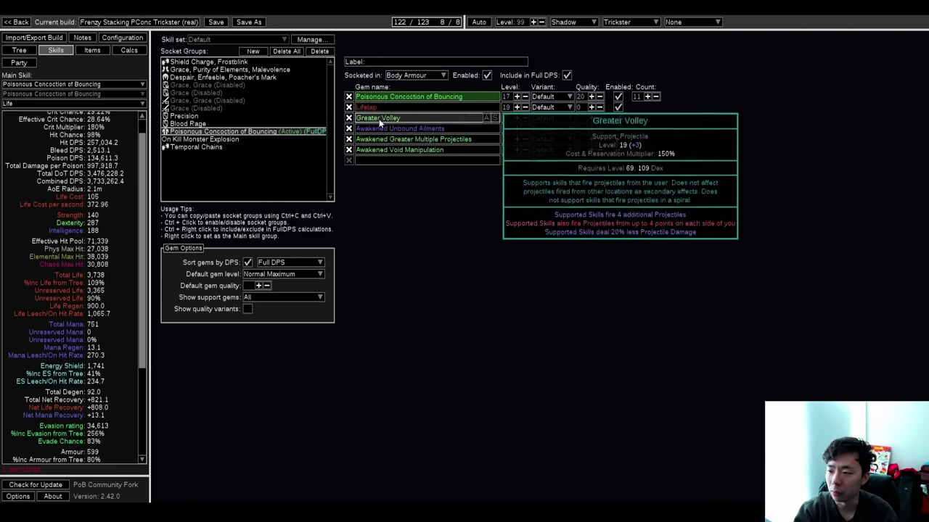
mouse_move(277, 135)
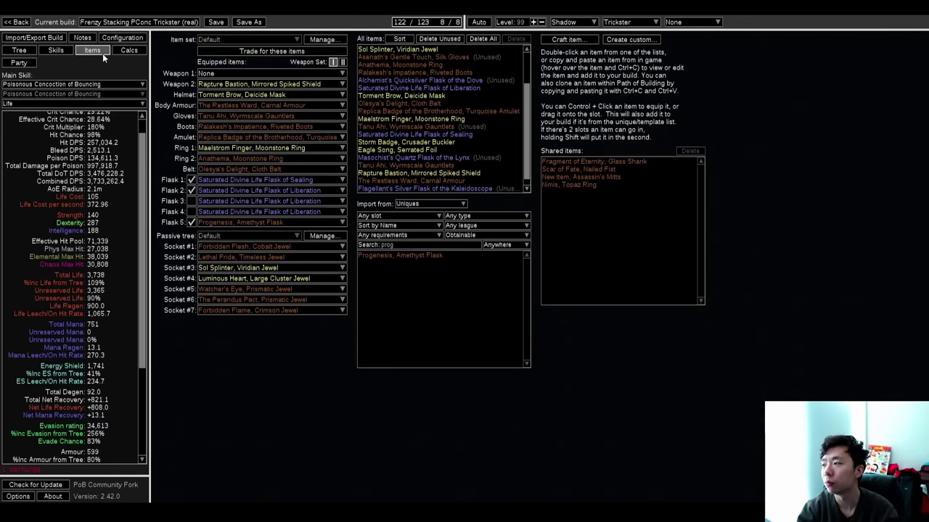
- View the whole passive tree with its allocated paths and jewel radii
left_click(19, 50)
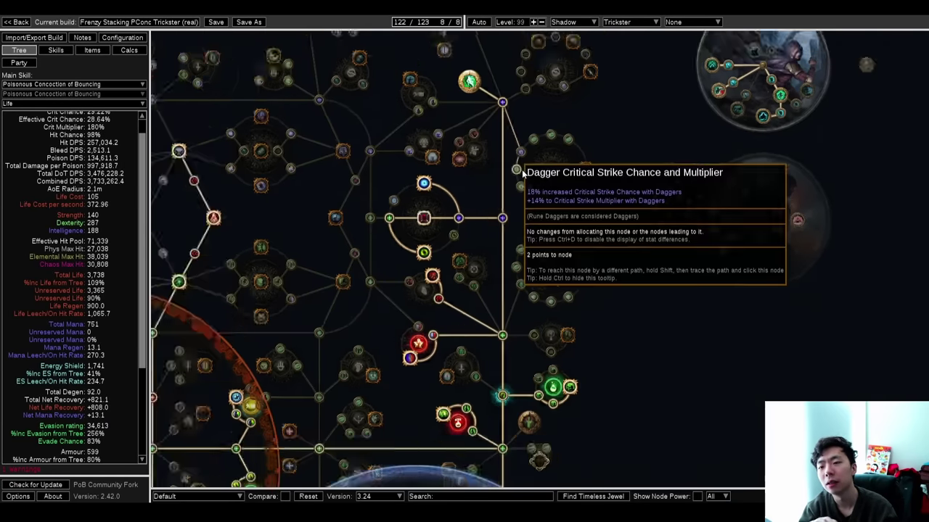
scroll(521, 174, "down", 6)
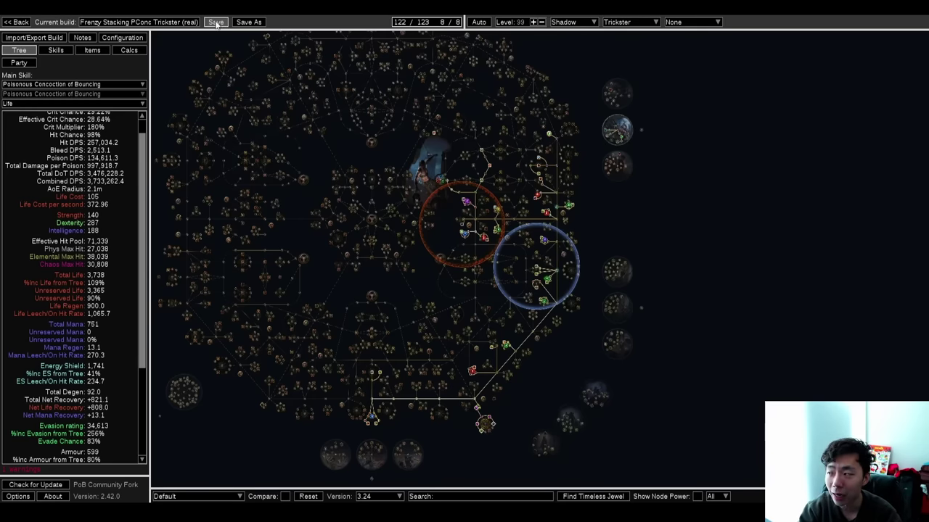
left_click_drag(618, 216, 579, 207)
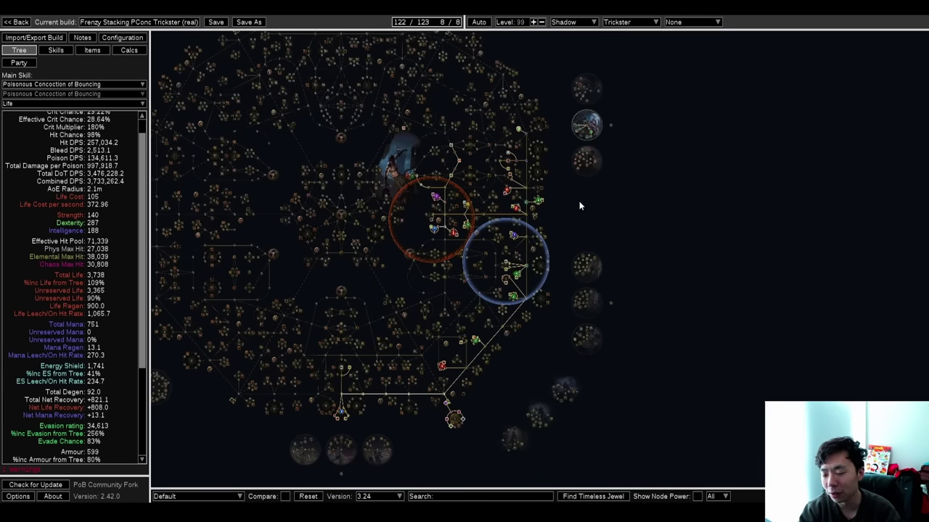